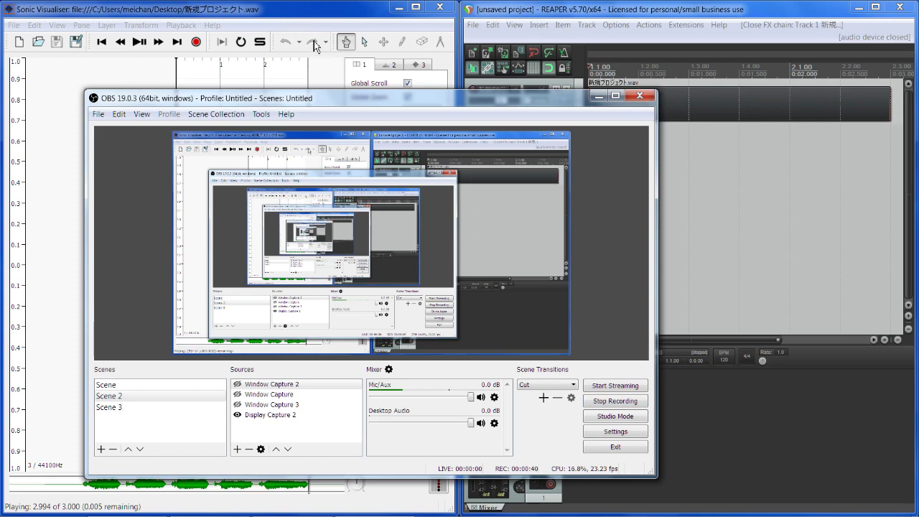
Switch to REAPER and review the audio system, input device and output device in its audio device preferences.
left_click(531, 15)
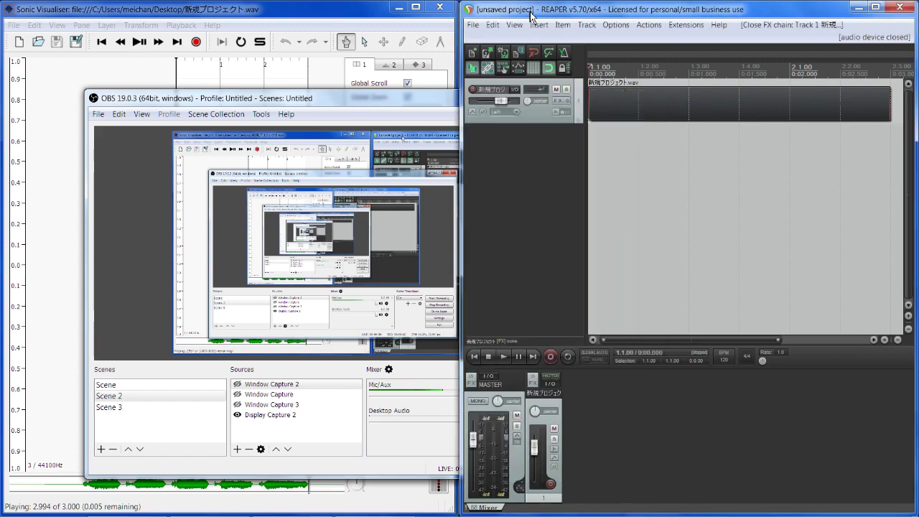
left_click(604, 27)
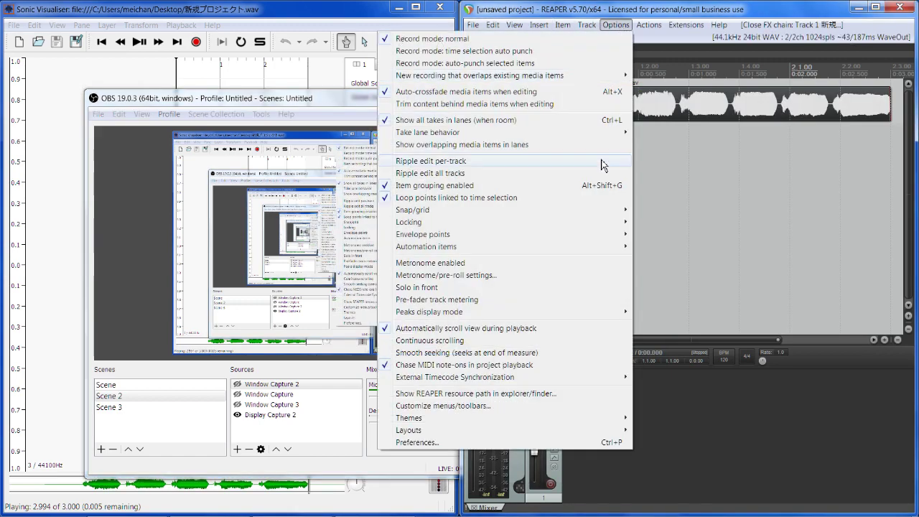
left_click(571, 443)
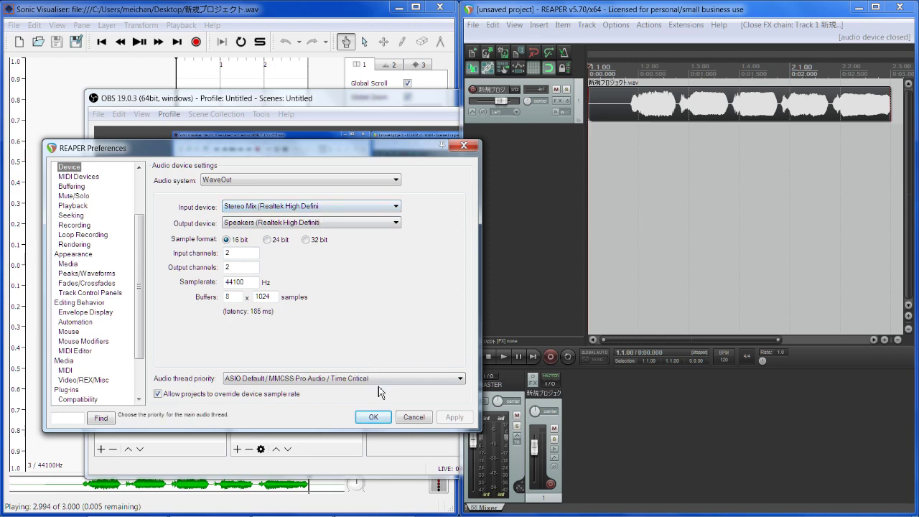
left_click(374, 417)
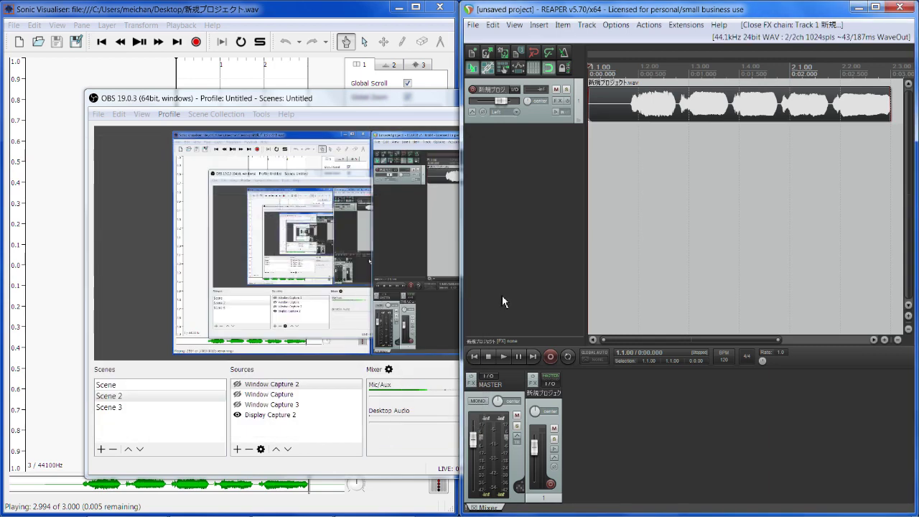
left_click(595, 219)
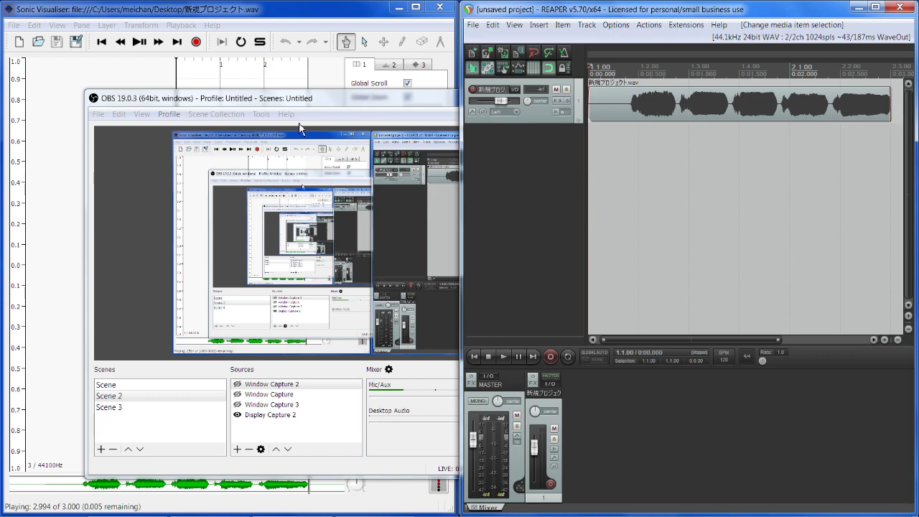
In Sonic Visualiser, run the MELODIA - Melody Extraction transform on 新規プロジェクト.wav with the Polyphonic program and default parameters.
left_click(185, 10)
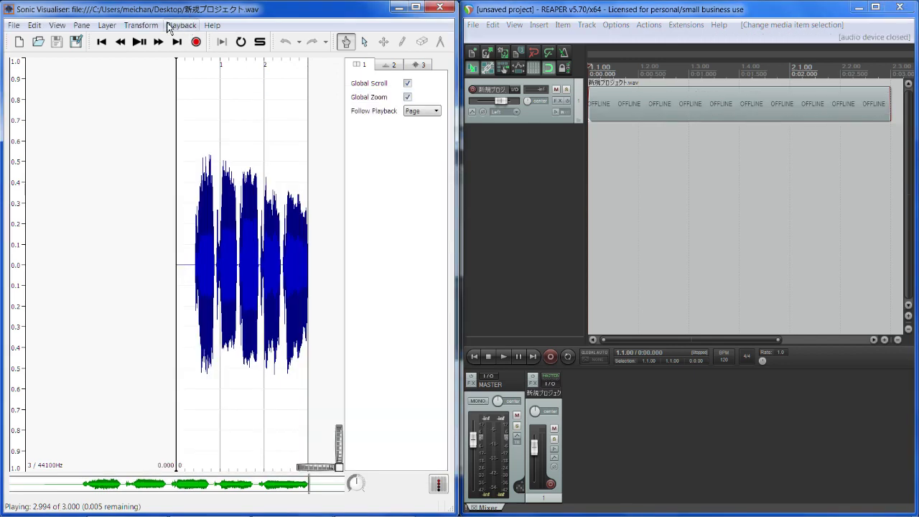
scroll(240, 145, "up", 2)
scroll(237, 146, "down", 2)
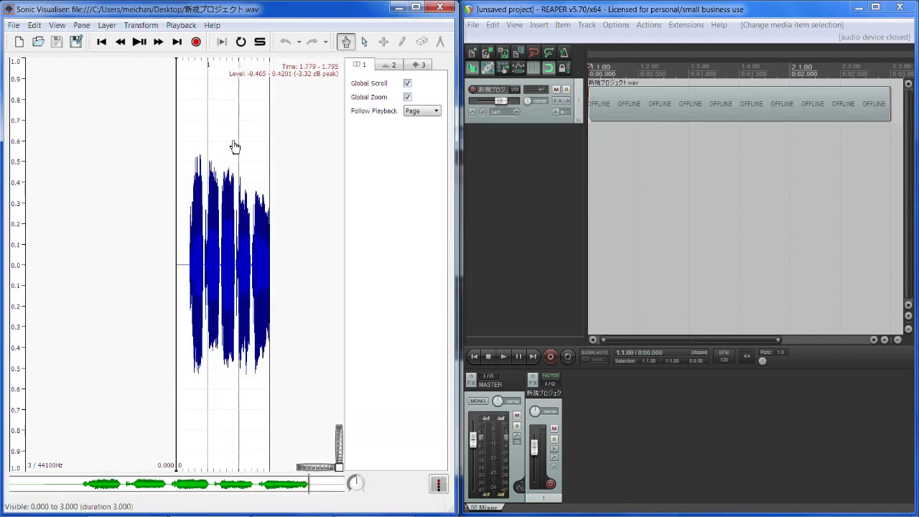
scroll(213, 129, "up", 1)
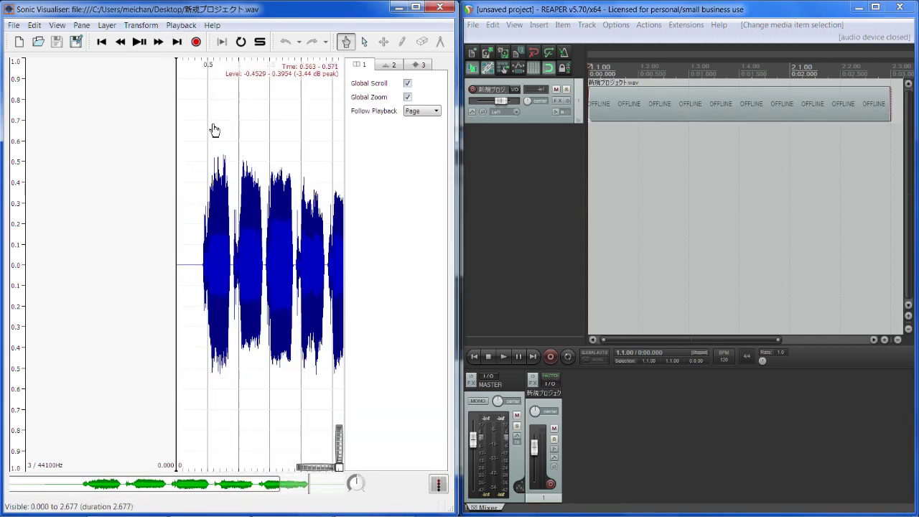
left_click(166, 26)
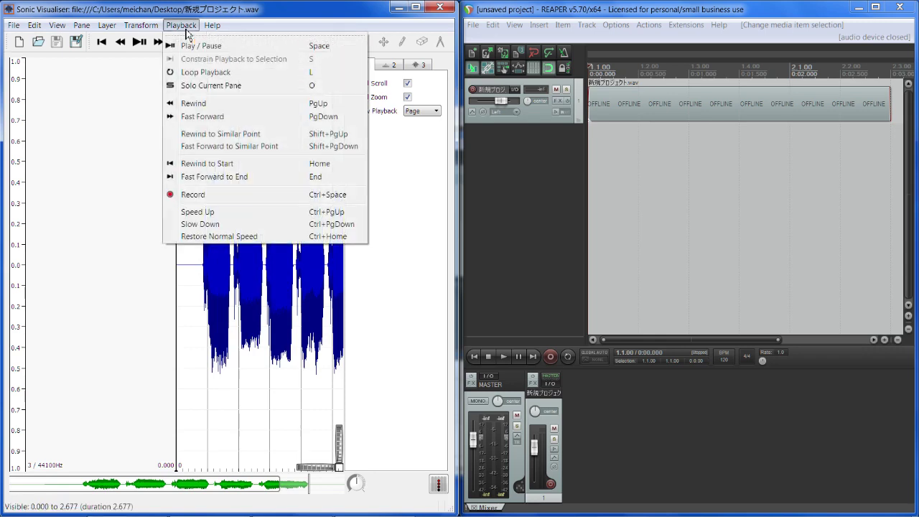
mouse_move(158, 29)
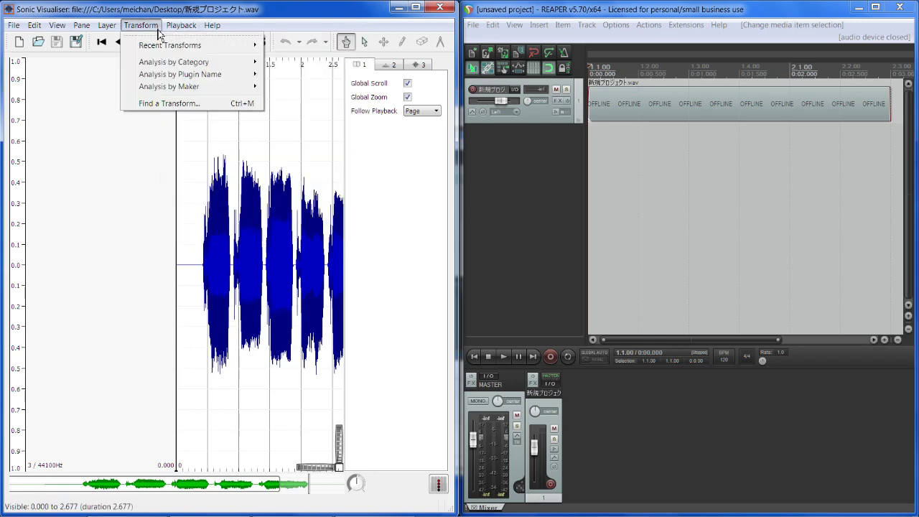
mouse_move(173, 77)
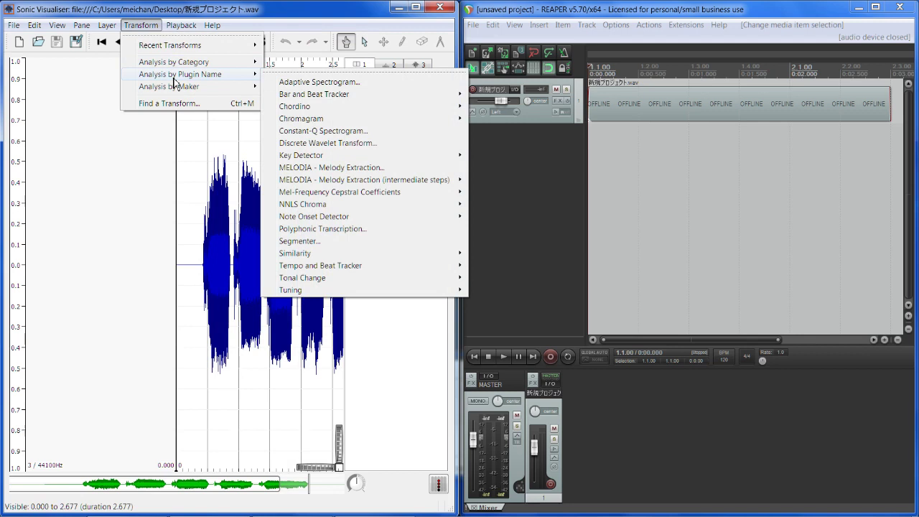
left_click(334, 169)
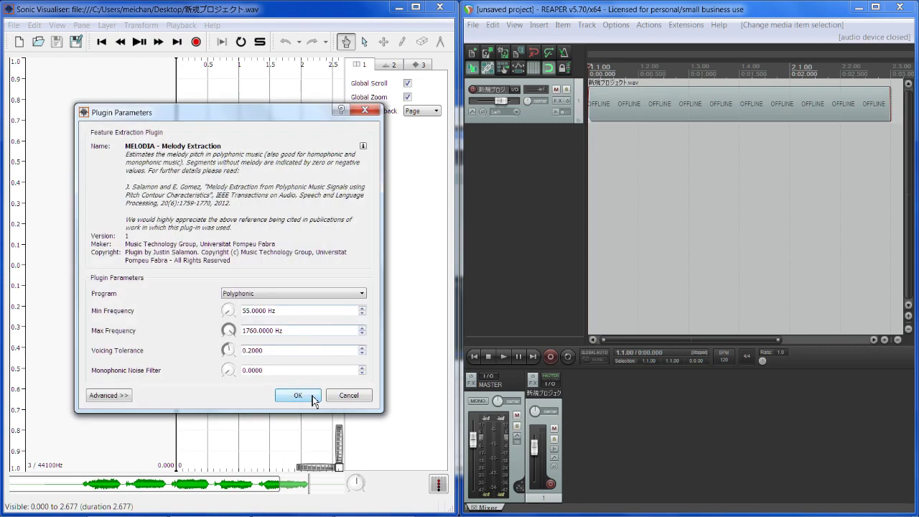
left_click(297, 395)
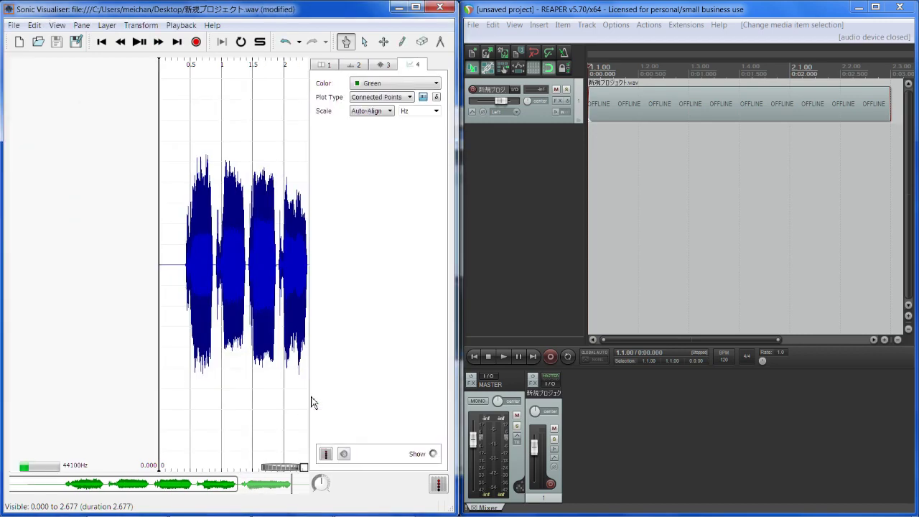
Examine the extracted melody curve along the waveform and listen to part of the audio with it.
scroll(231, 283, "up", 4)
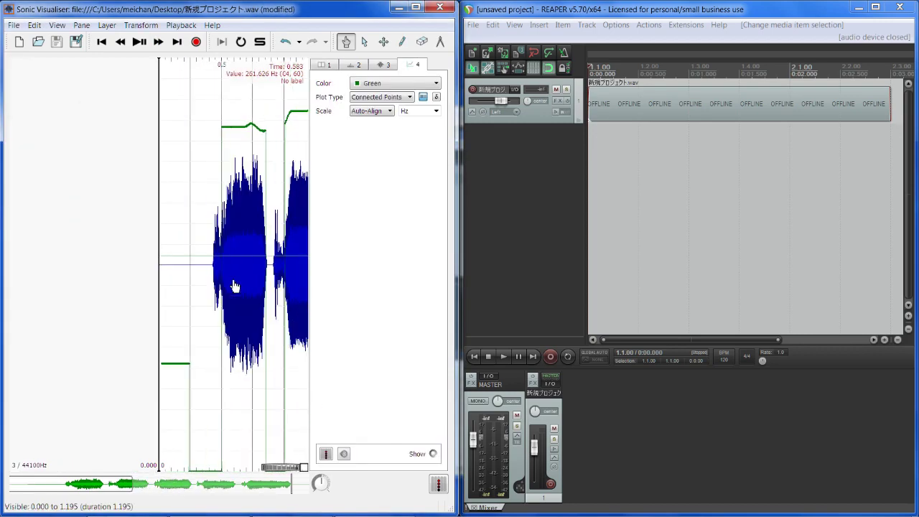
left_click_drag(246, 266, 3, 313)
scroll(4, 312, "up", 1)
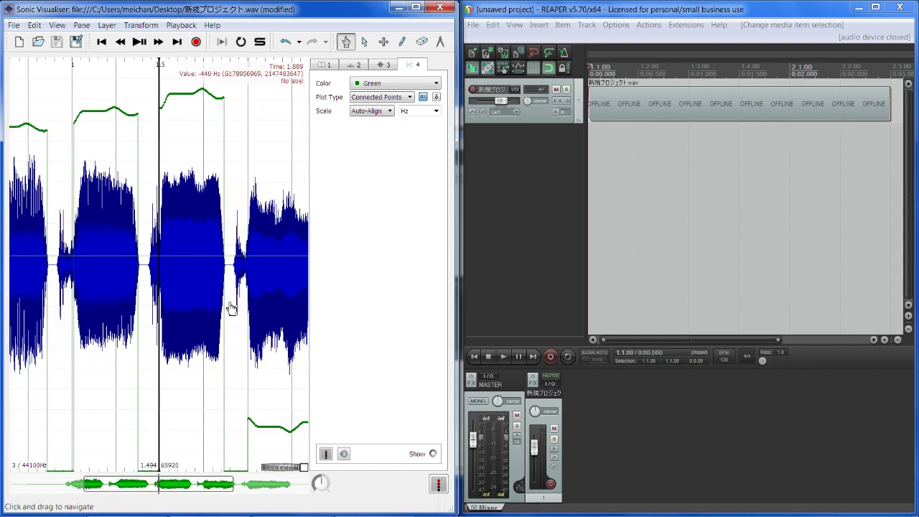
left_click_drag(230, 304, 161, 322)
scroll(72, 318, "down", 1)
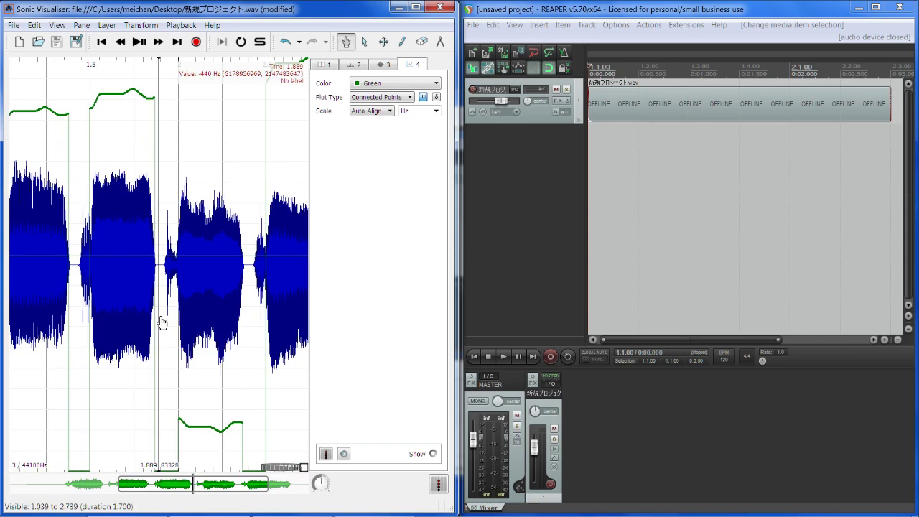
key("space")
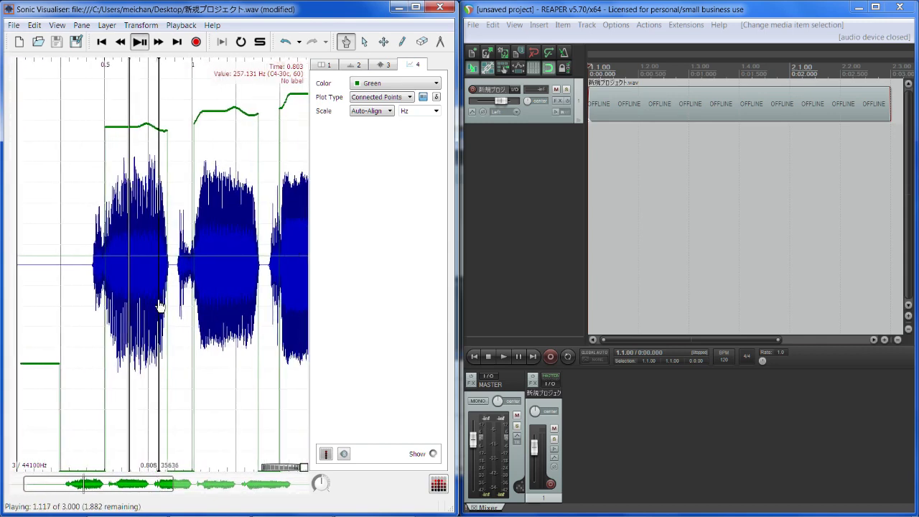
key("space")
left_click_drag(251, 271, 300, 250)
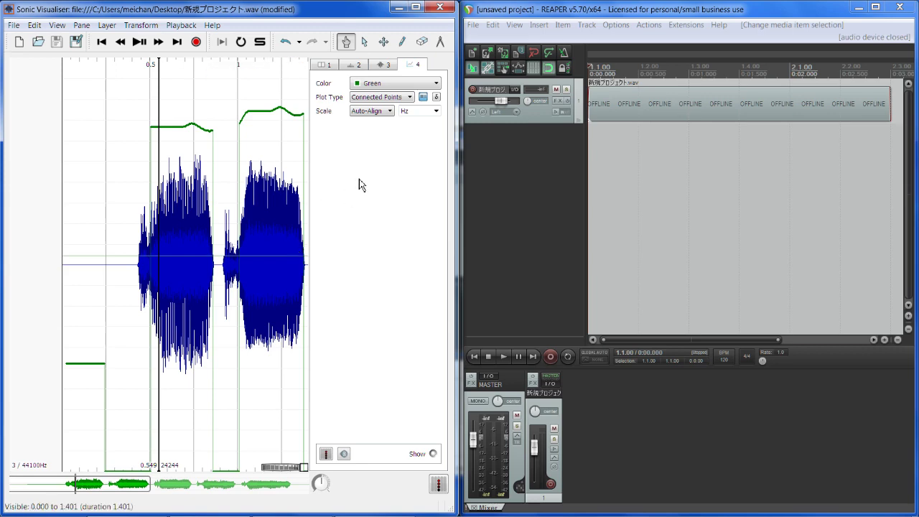
left_click(591, 156)
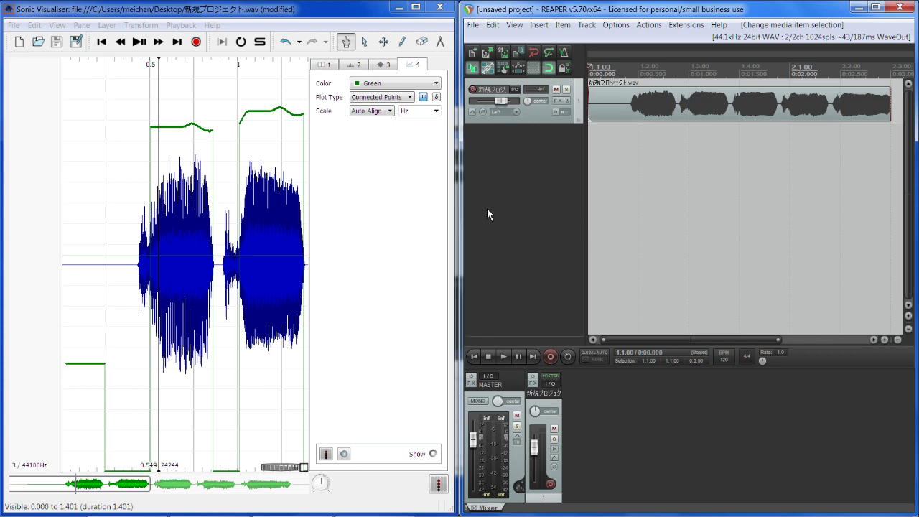
left_click_drag(238, 160, 112, 164)
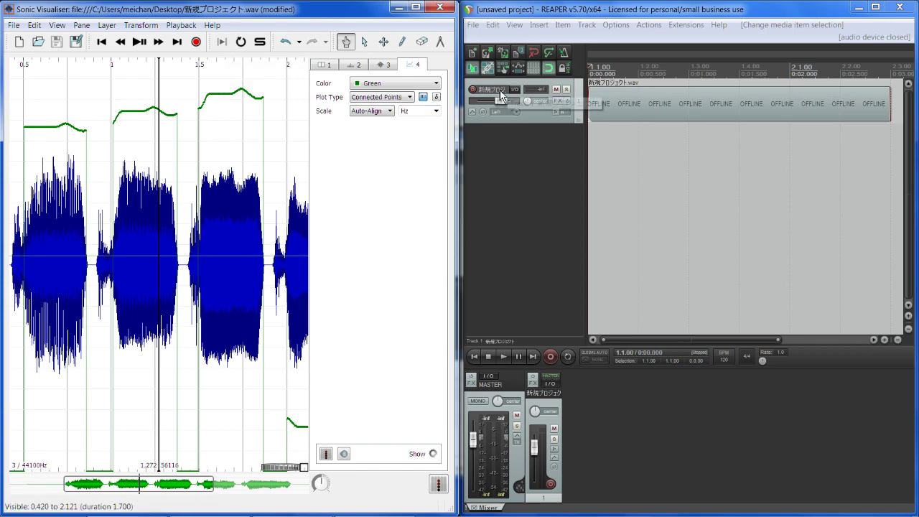
In REAPER, insert a new track below the existing vocal track and arm it for recording.
left_click(551, 65)
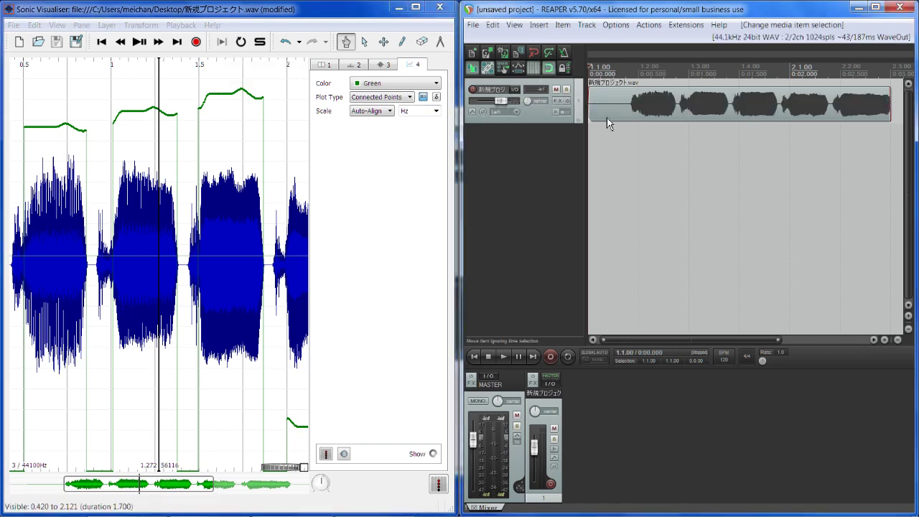
left_click(590, 26)
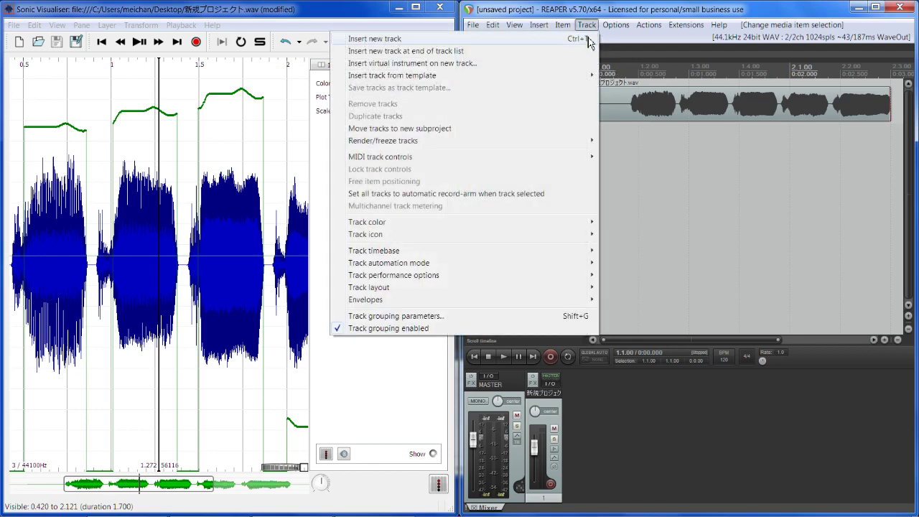
left_click(588, 40)
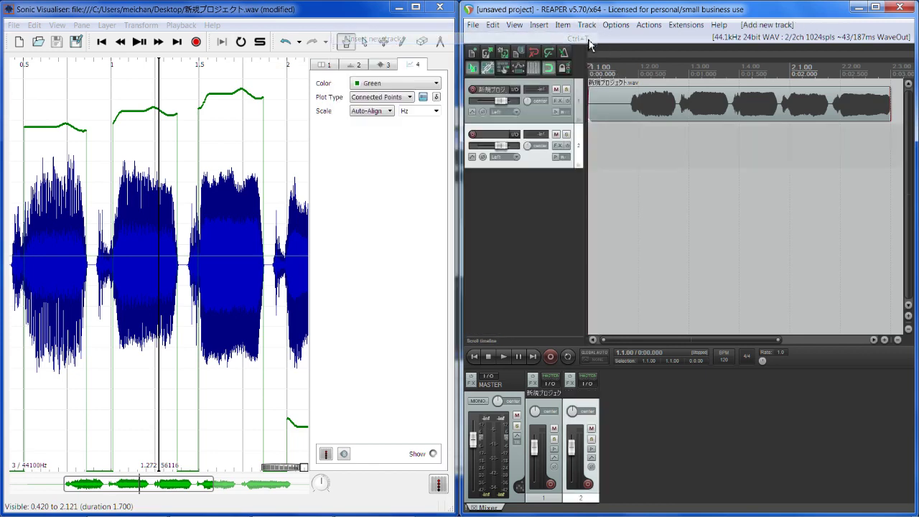
left_click(472, 135)
In Sonic Visualiser, mute playback of the waveform layer and enable playback of the MELODIA melody layer.
left_click(74, 199)
scroll(297, 199, "up", 4)
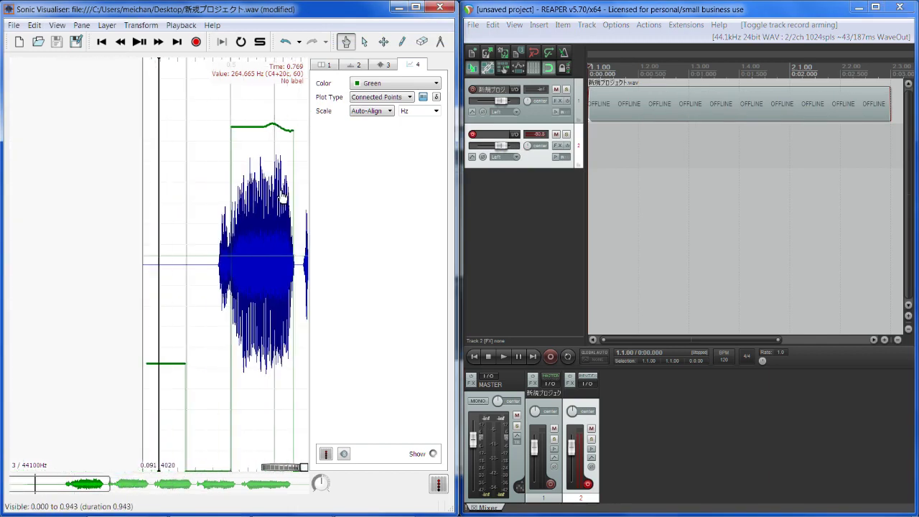
left_click(384, 68)
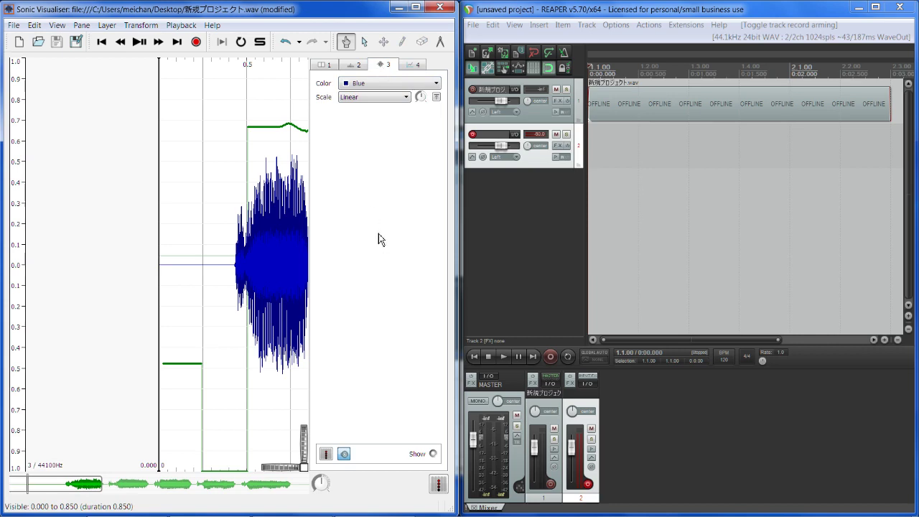
left_click(348, 456)
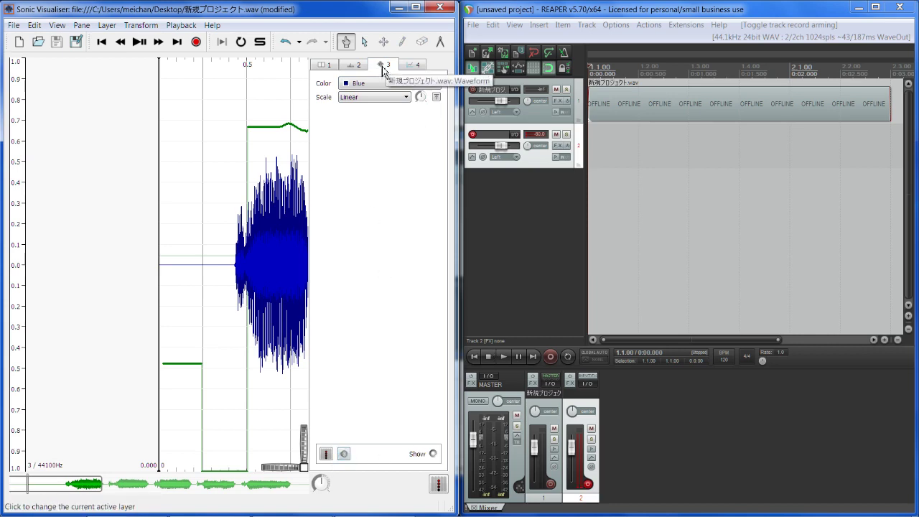
left_click(415, 66)
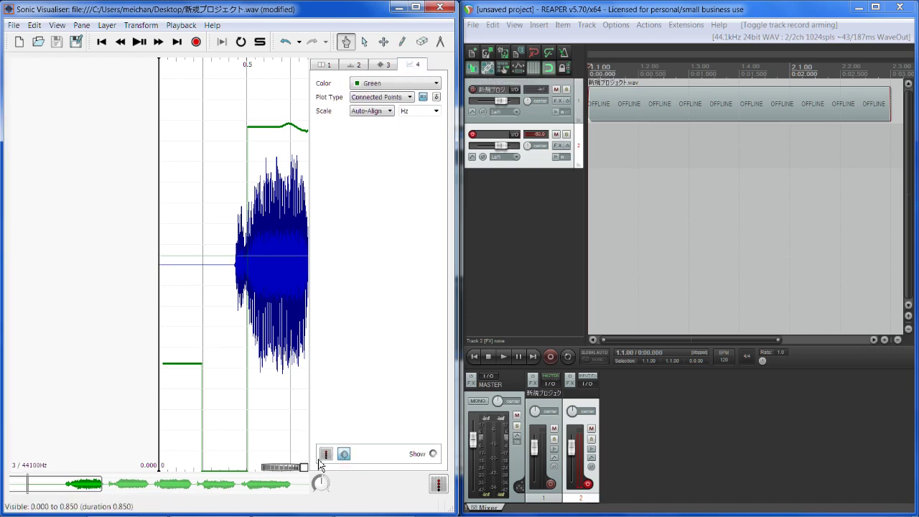
left_click(344, 454)
left_click(347, 474)
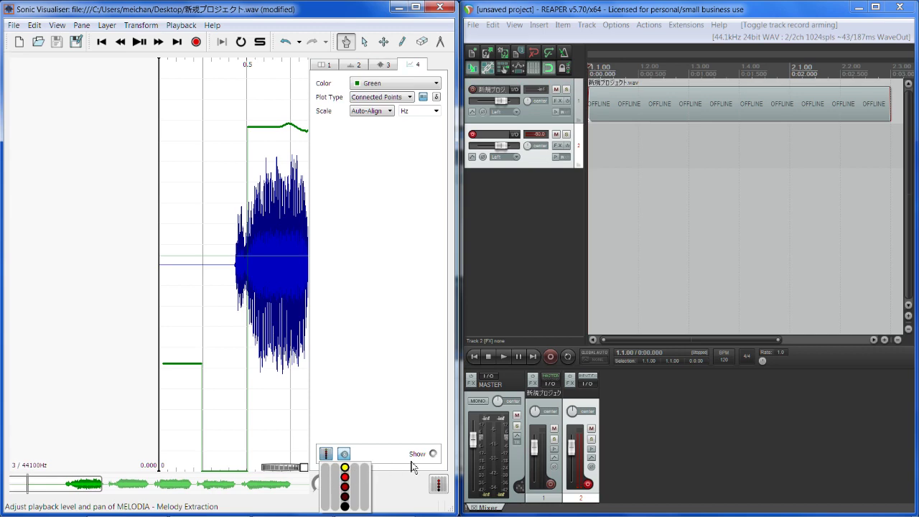
Try recording a take on the armed track in REAPER, stop it and delete all the recorded files.
left_click(550, 357)
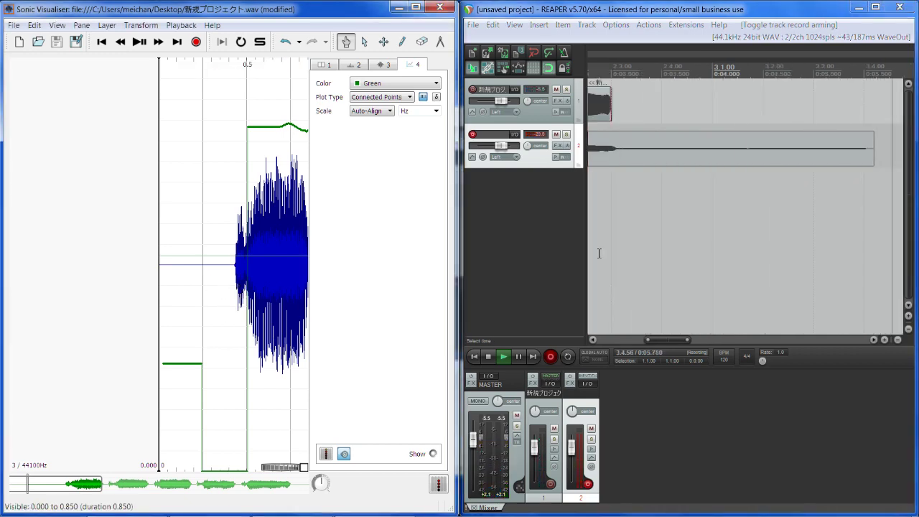
key("space")
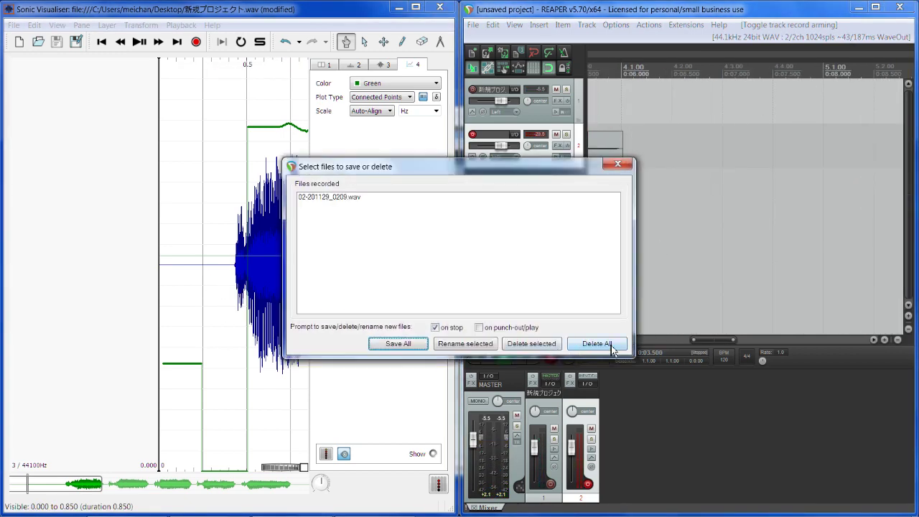
left_click(611, 346)
left_click(439, 302)
Mute track 1 in REAPER, start recording on track 2 and play the melody layer in Sonic Visualiser.
left_click_drag(731, 341, 642, 341)
left_click(557, 89)
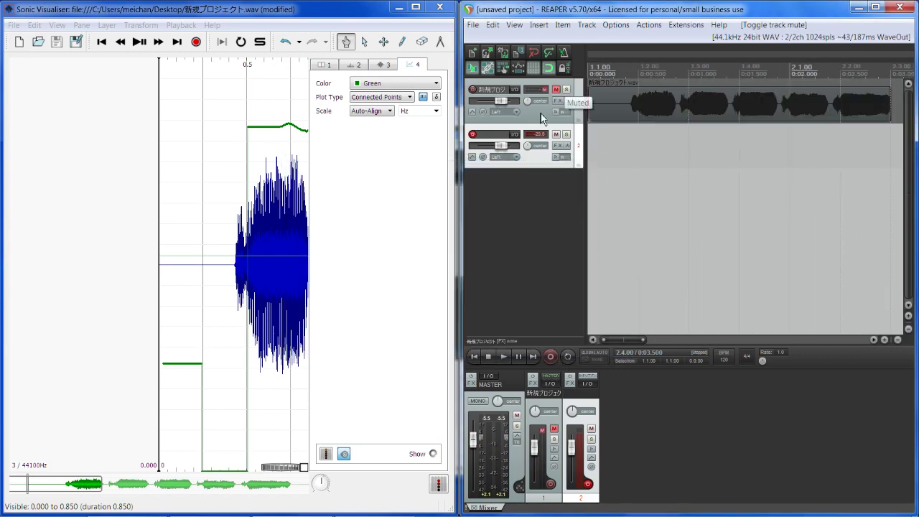
left_click(550, 356)
left_click(288, 8)
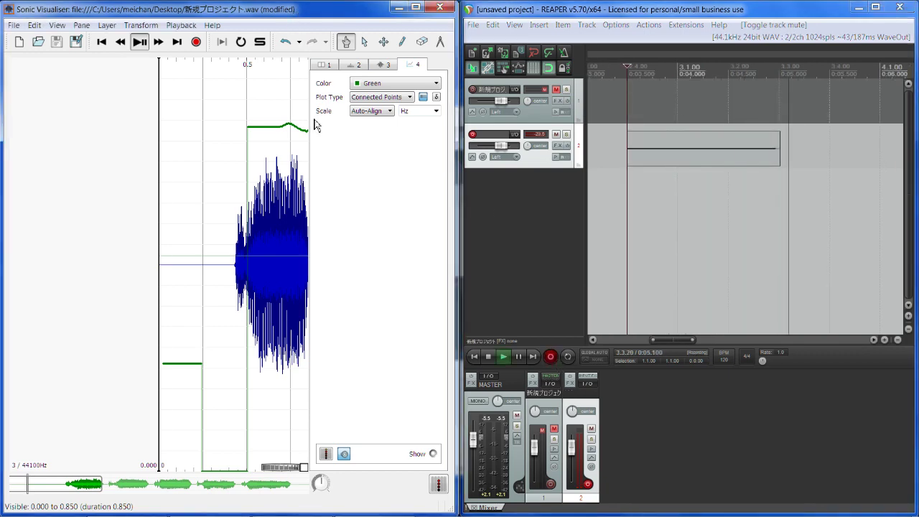
key("space")
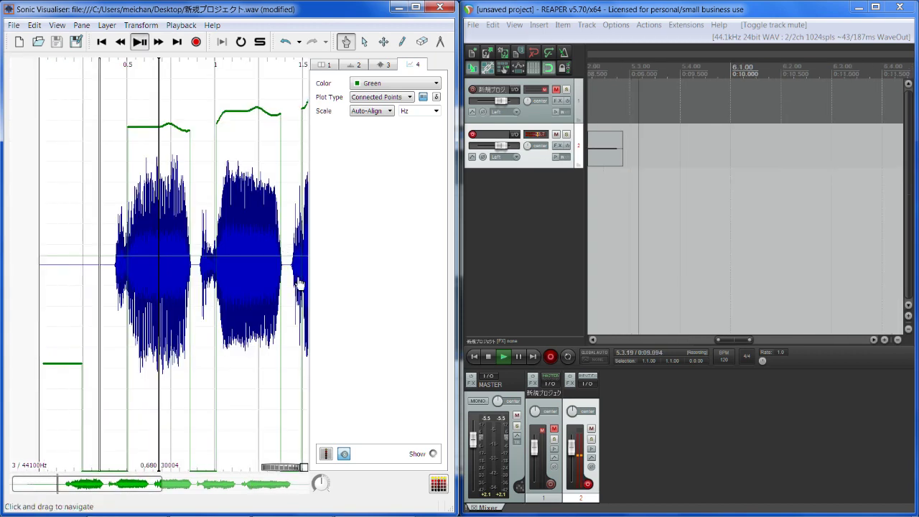
Stop the recording in REAPER and save all the recorded files.
left_click(739, 262)
key("space")
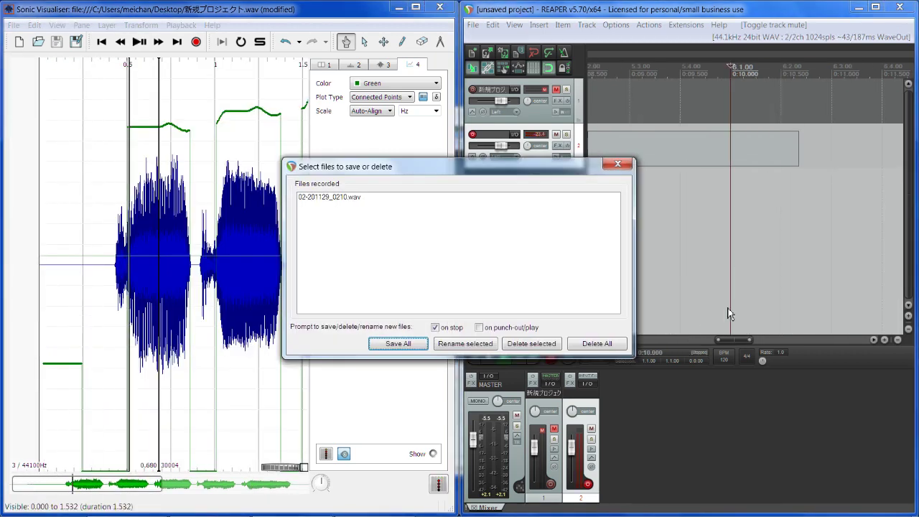
left_click(405, 345)
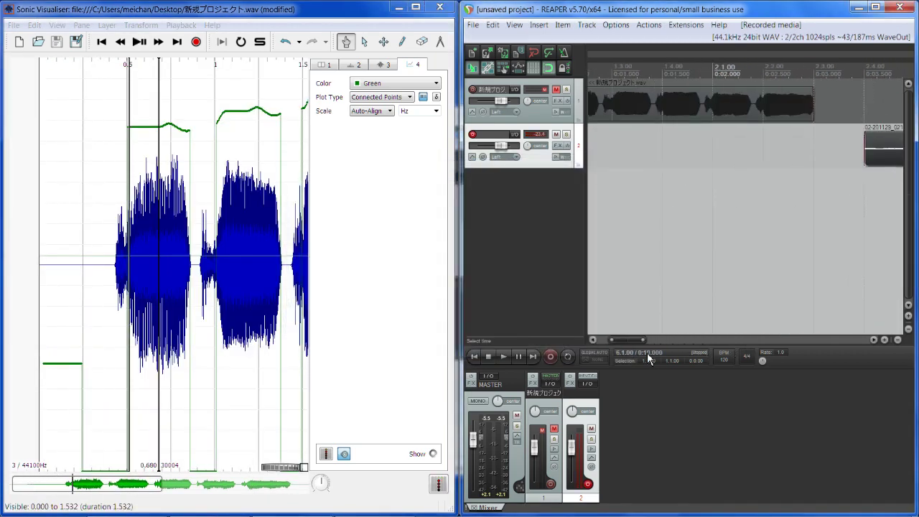
Move the recorded clip on track 2 in REAPER back near the project start, roughly under the matching notes of track 1.
left_click_drag(647, 352, 678, 347)
left_click_drag(295, 374, 108, 353)
left_click_drag(214, 352, 195, 346)
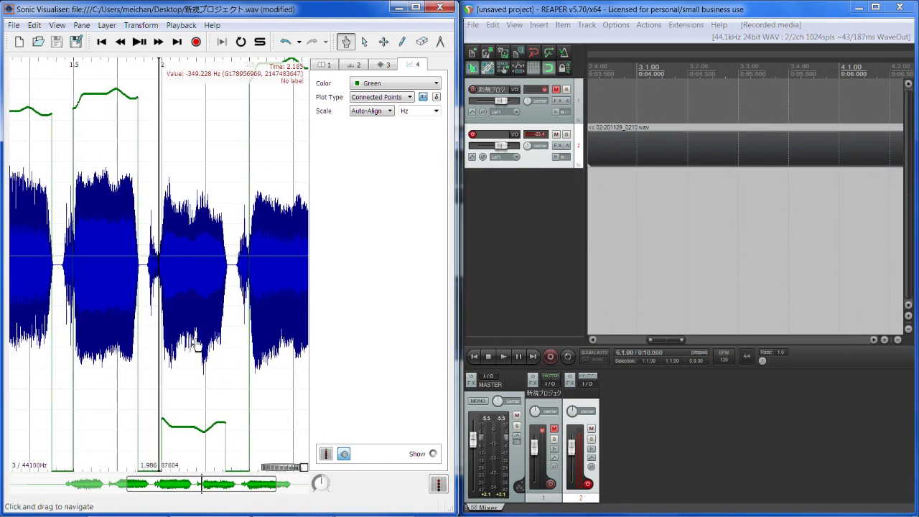
left_click_drag(632, 155, 546, 162)
mouse_move(607, 155)
left_mouse_down()
mouse_move(753, 154)
mouse_move(554, 165)
mouse_move(579, 167)
mouse_move(591, 153)
mouse_move(608, 153)
left_mouse_up()
left_click_drag(683, 164, 668, 163)
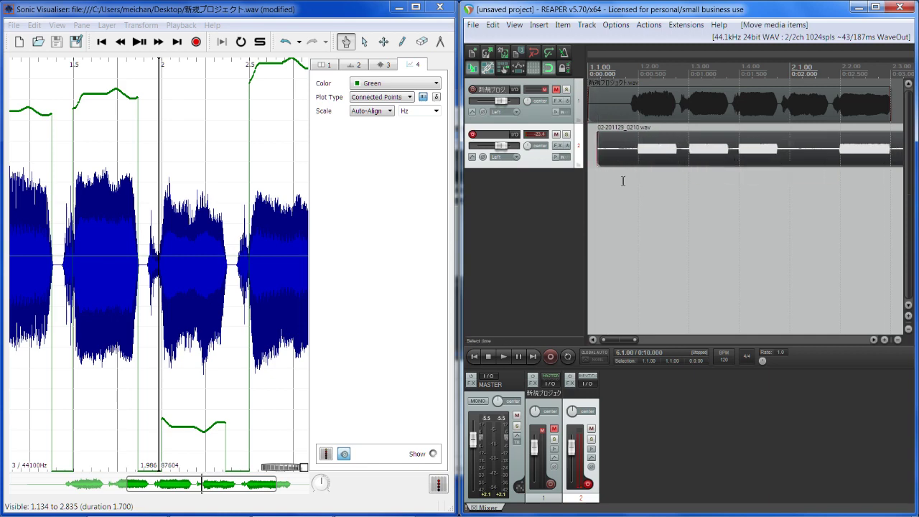
In Sonic Visualiser, examine the exact start time of the first sung note on the green melody curve.
scroll(287, 256, "left", 5)
scroll(239, 230, "up", 5)
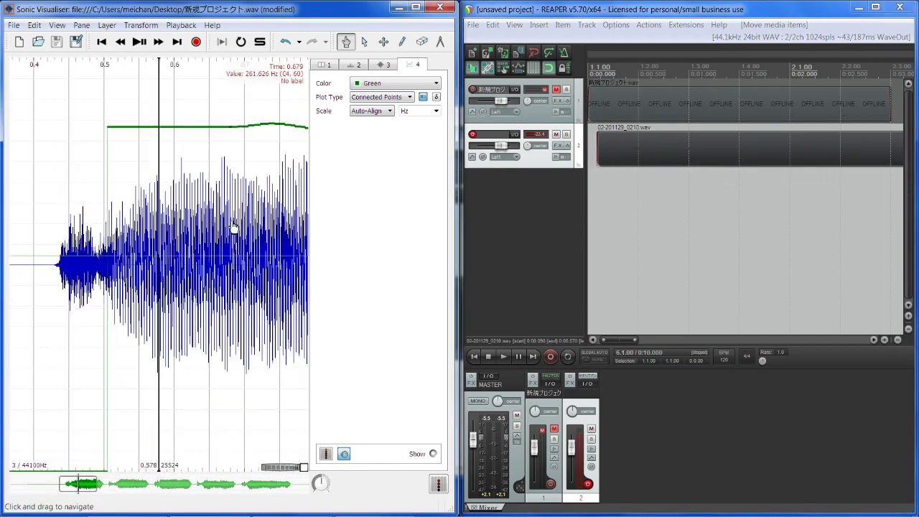
scroll(175, 215, "left", 2)
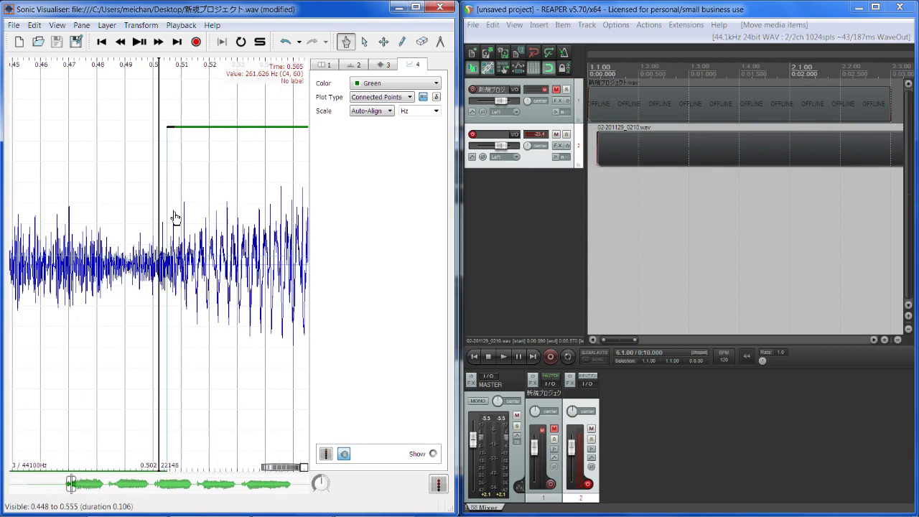
left_click_drag(174, 216, 195, 203)
scroll(167, 229, "up", 3)
scroll(198, 199, "up", 2)
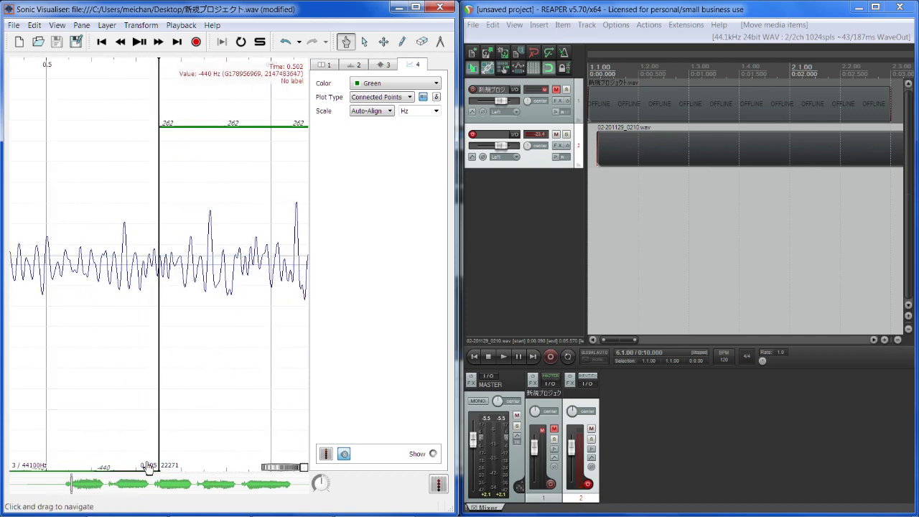
Set REAPER's edit cursor to 0:00.505 and shift the track 2 clip so its first note starts there.
left_click(611, 242)
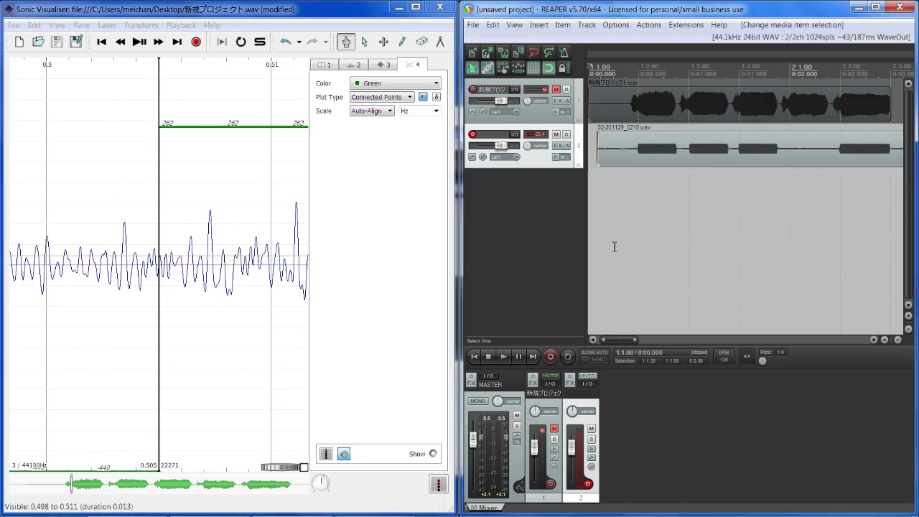
left_click(642, 220)
scroll(643, 218, "up", 1)
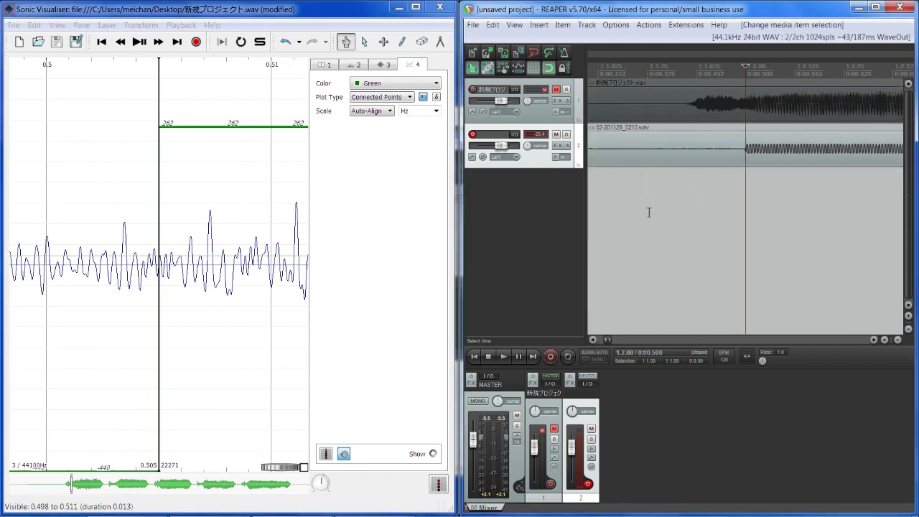
scroll(649, 212, "up", 5)
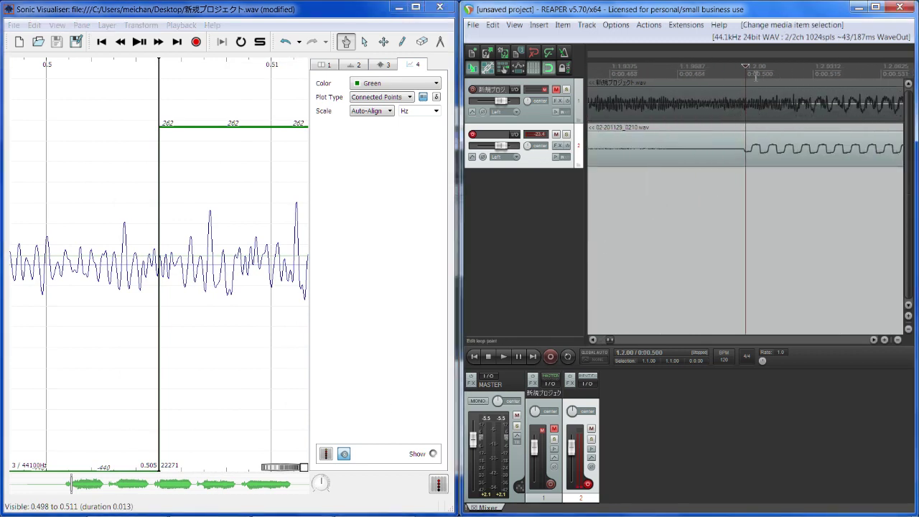
left_click_drag(745, 69, 769, 70)
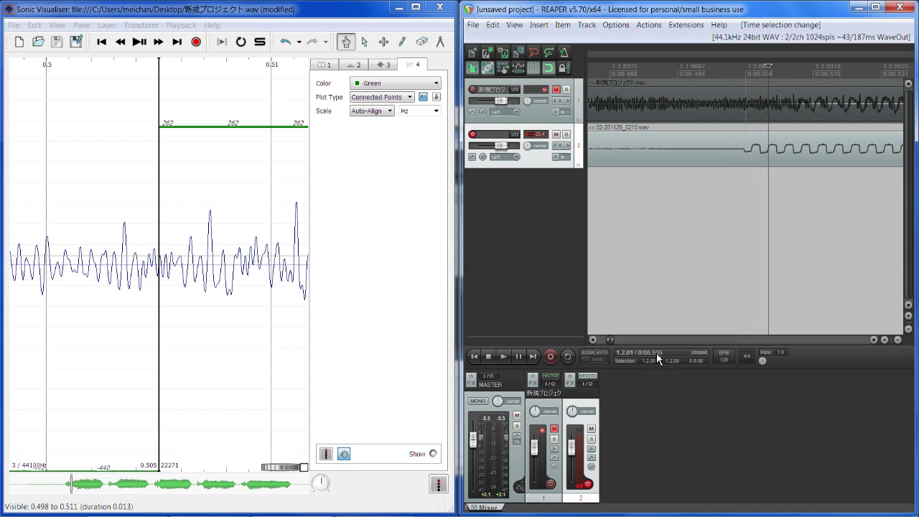
left_click_drag(708, 166, 736, 168)
scroll(736, 169, "down", 10)
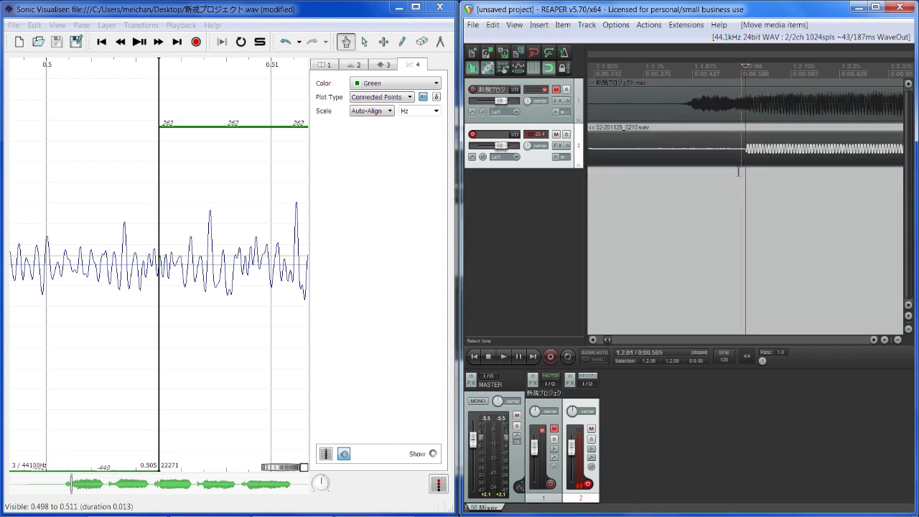
scroll(695, 168, "down", 2)
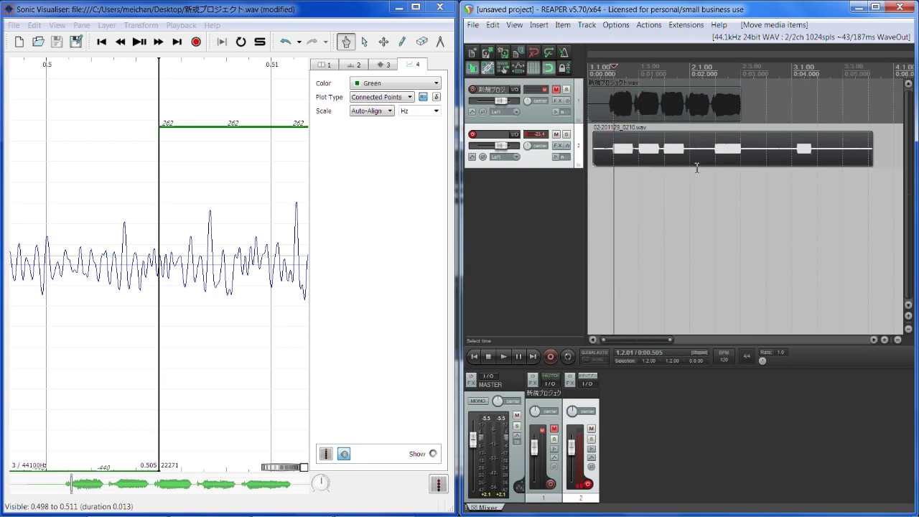
Split the track 2 clip at 0:03.500 and cut the part after the split.
left_click(768, 162)
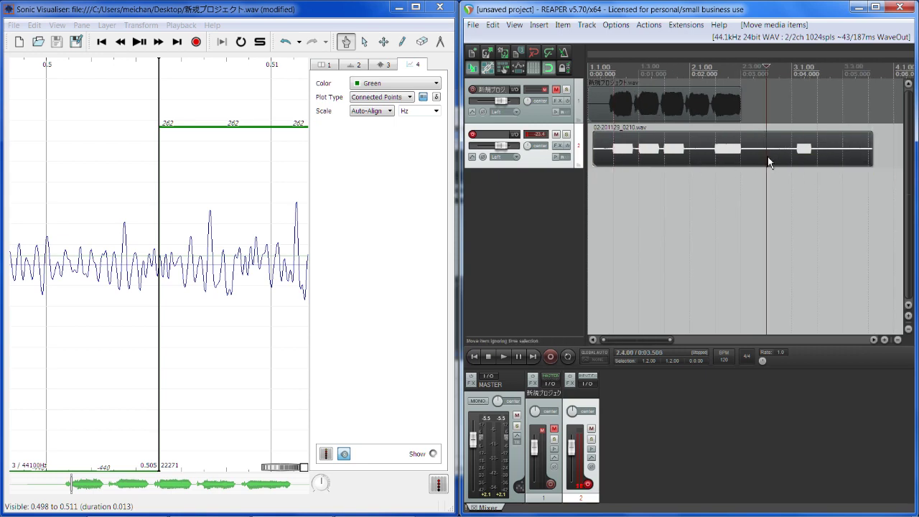
key("s")
left_click(804, 150)
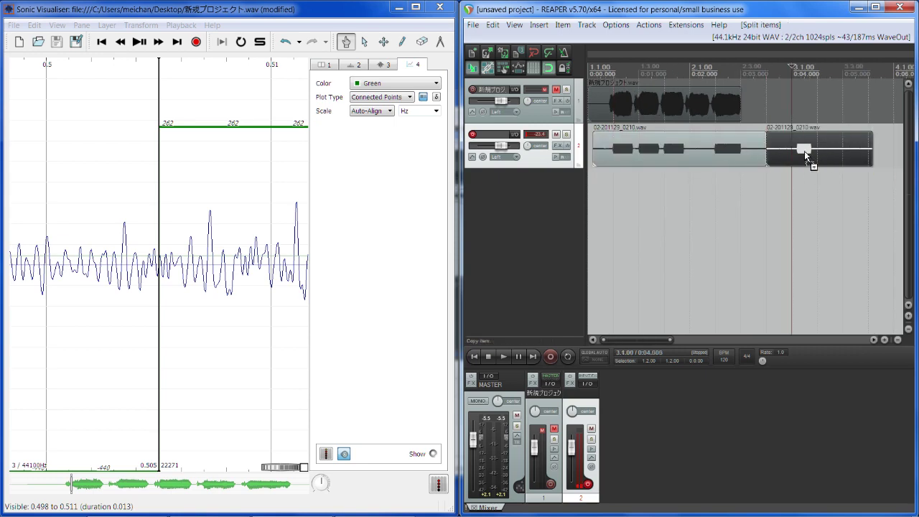
key("ctrl+x")
Compare the note onset of the synthesized melody on track 2 with track 1 and the Sonic Visualiser curve around 0.5 s.
scroll(637, 153, "up", 5)
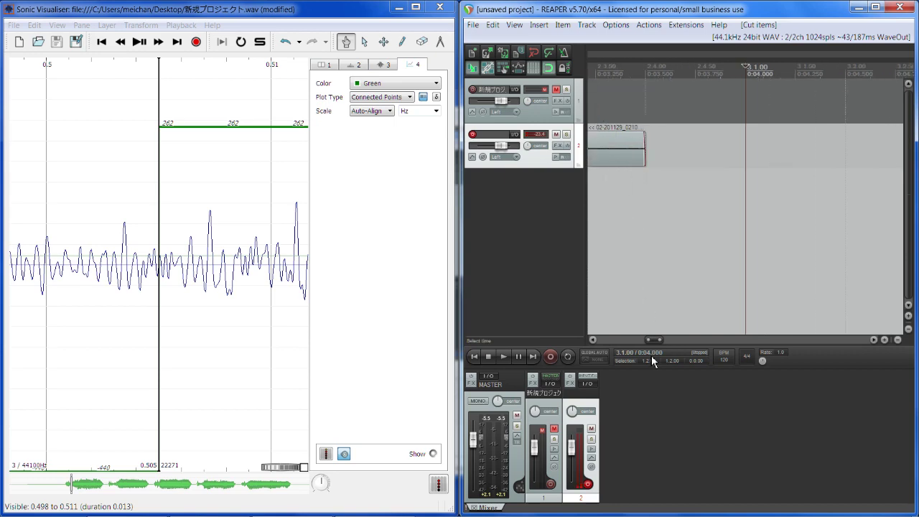
left_click(639, 340)
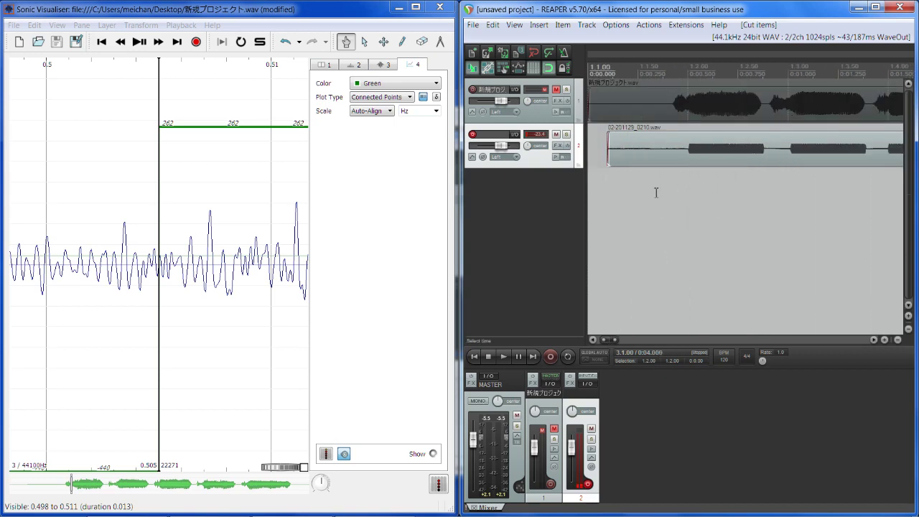
left_click(205, 211)
scroll(205, 208, "down", 8)
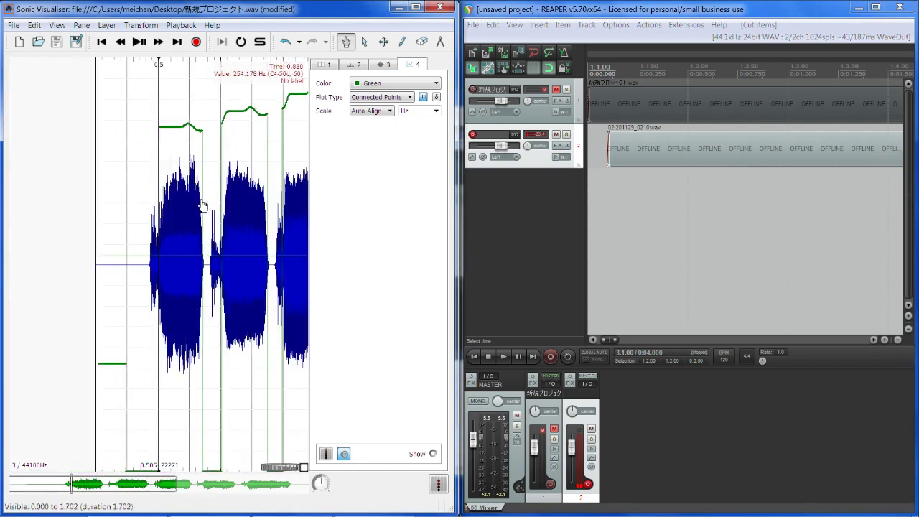
left_click(661, 203)
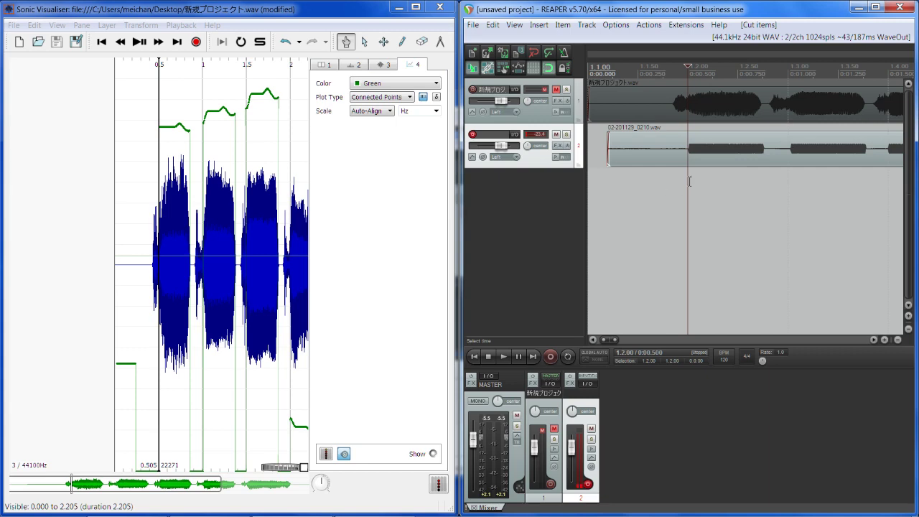
scroll(695, 149, "up", 3)
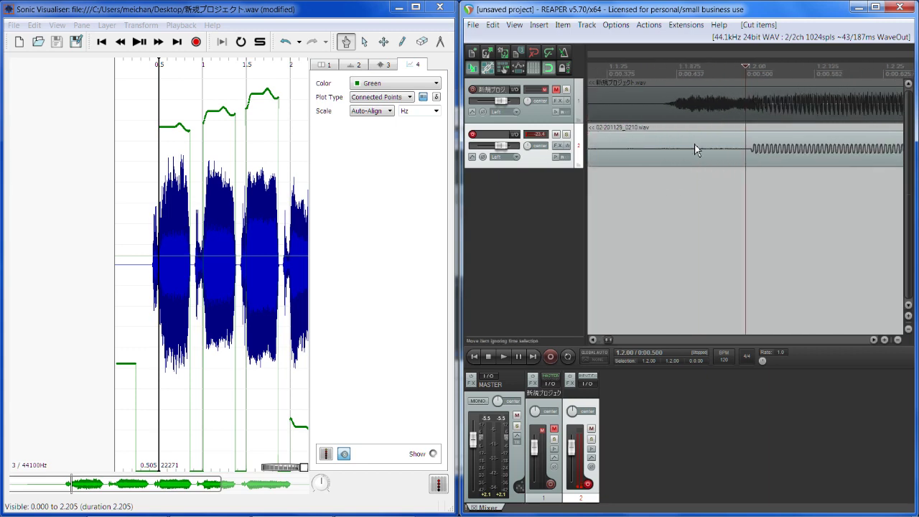
scroll(695, 150, "up", 2)
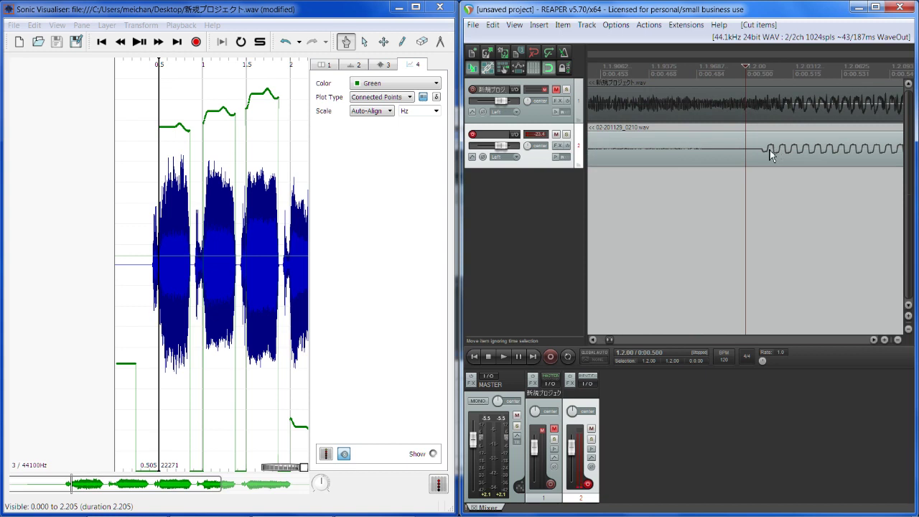
scroll(769, 150, "down", 8)
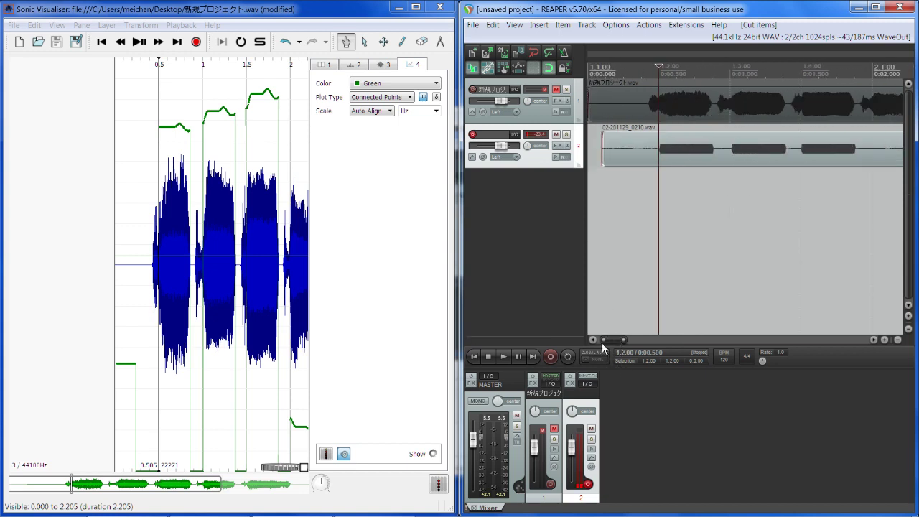
Disarm recording on track 2 in REAPER and insert a new track below it.
left_click(596, 230)
left_click(473, 134)
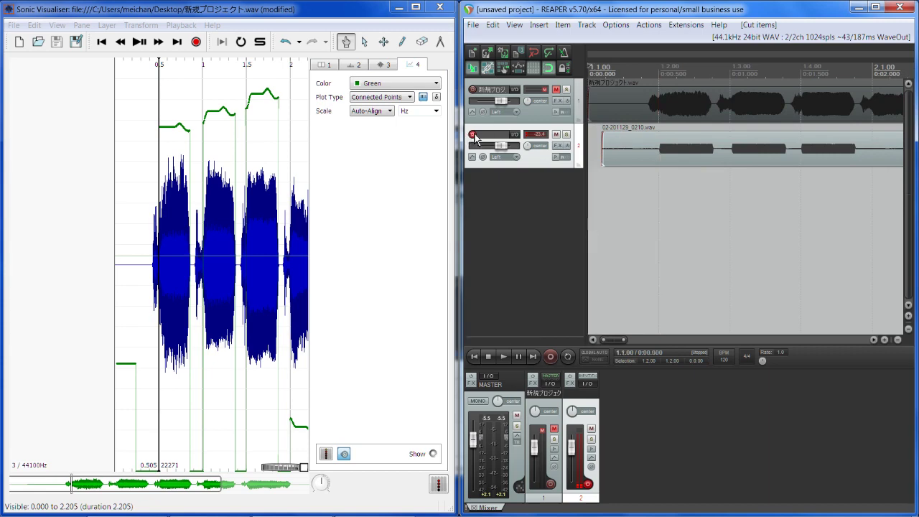
left_click(588, 25)
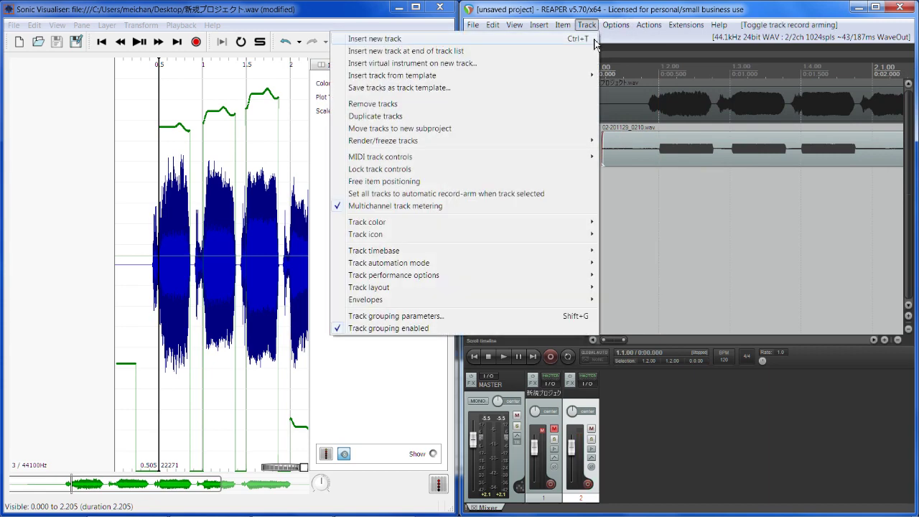
left_click(374, 37)
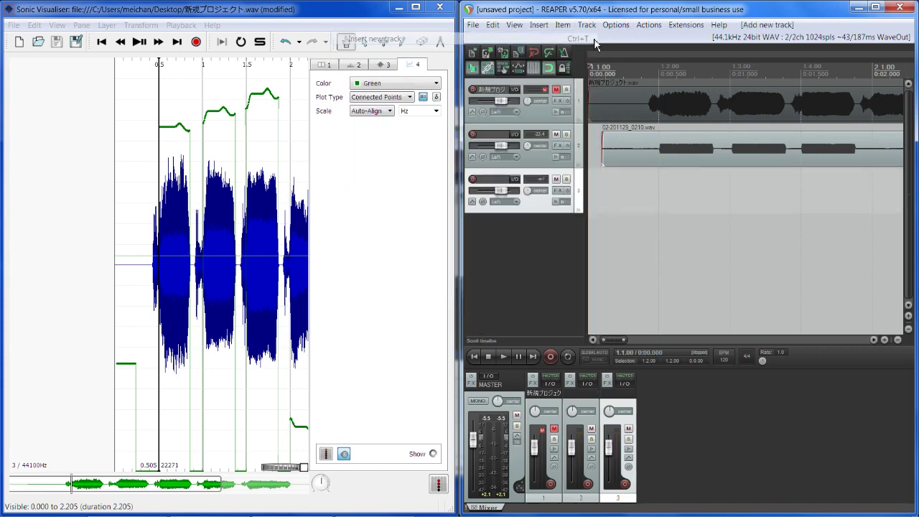
Unmute track 1 and add a receive from it to track 3 in the routing settings.
left_click(558, 89)
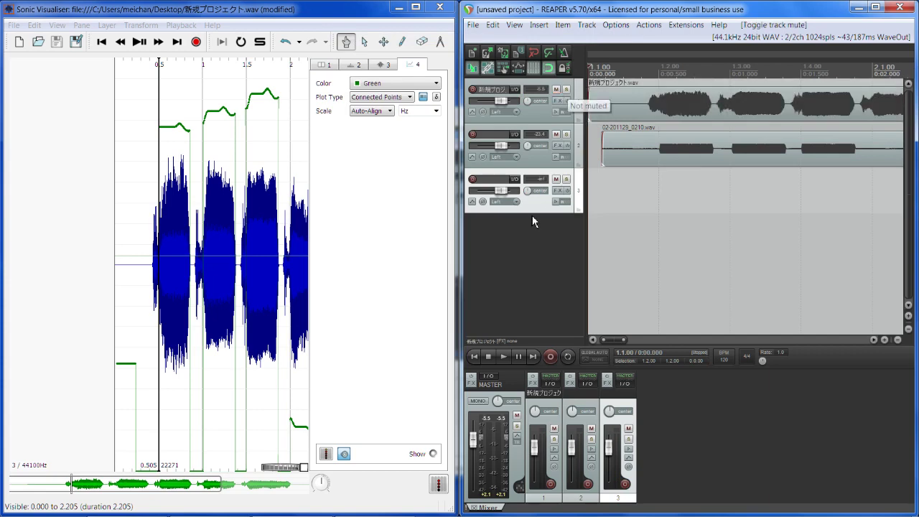
left_click(517, 179)
left_click(730, 236)
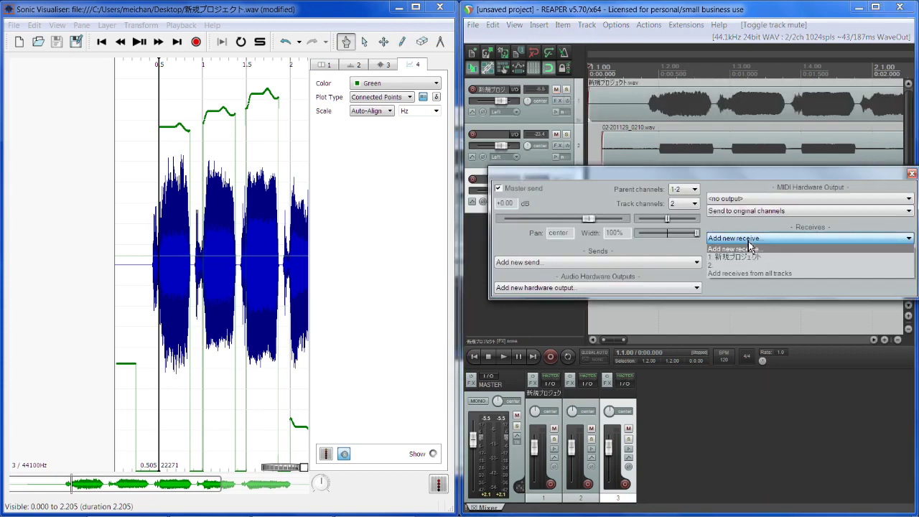
left_click(749, 256)
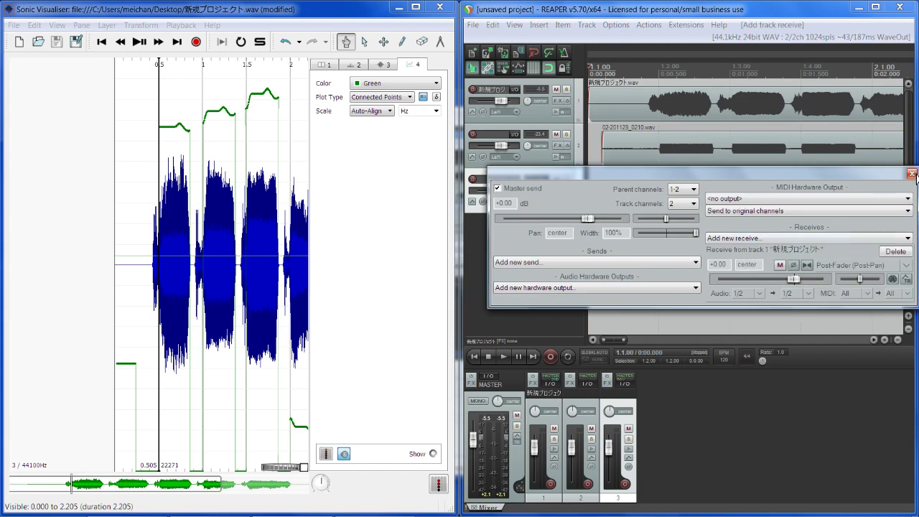
left_click(912, 173)
Add the ReaTune effect to track 1 and enable sending MIDI events when pitch changes.
left_click(556, 104)
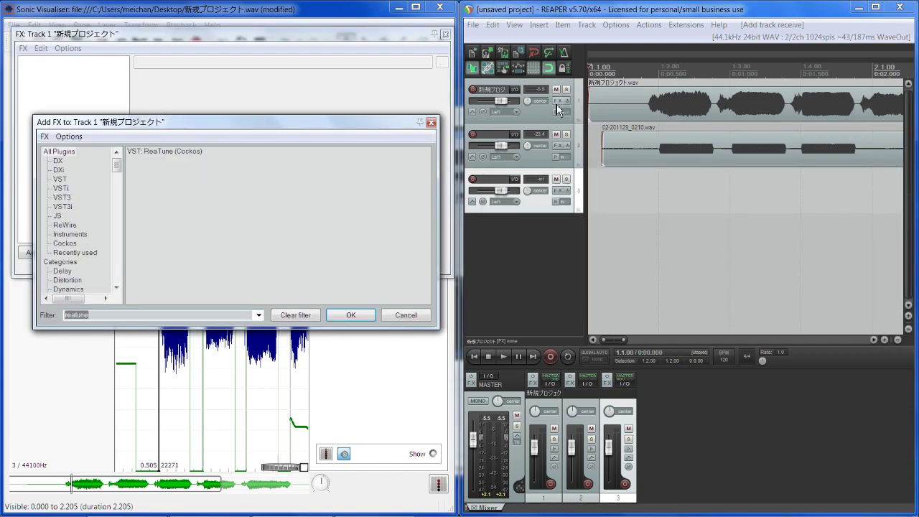
double_click(180, 160)
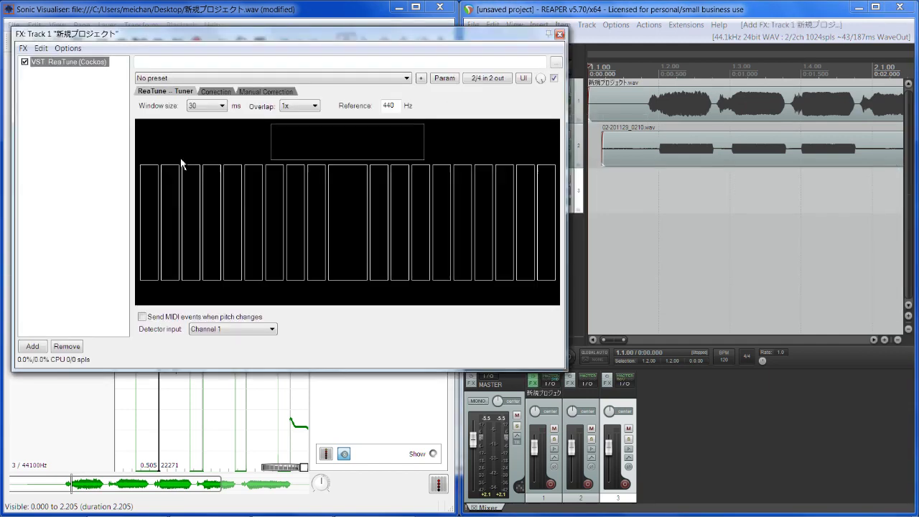
left_click(143, 317)
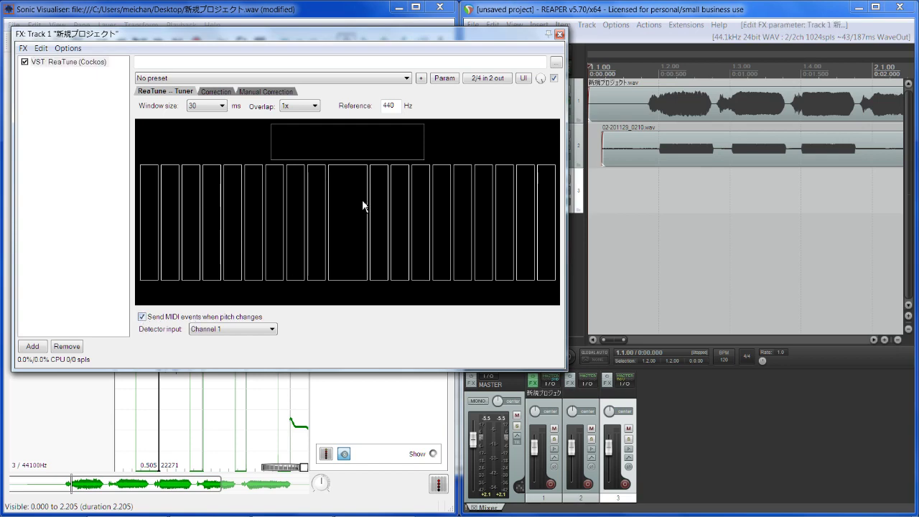
left_click(559, 33)
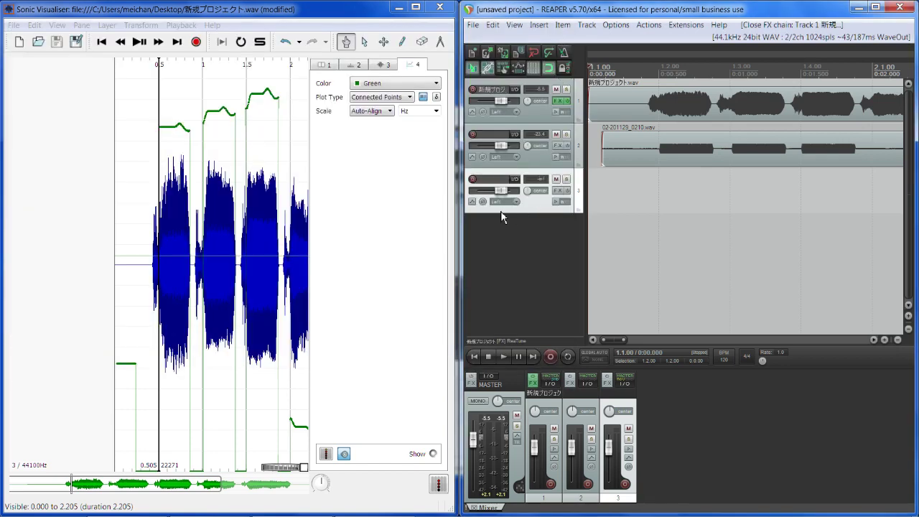
Set track 3's recording mode to Record: output (MIDI).
right_click(474, 181)
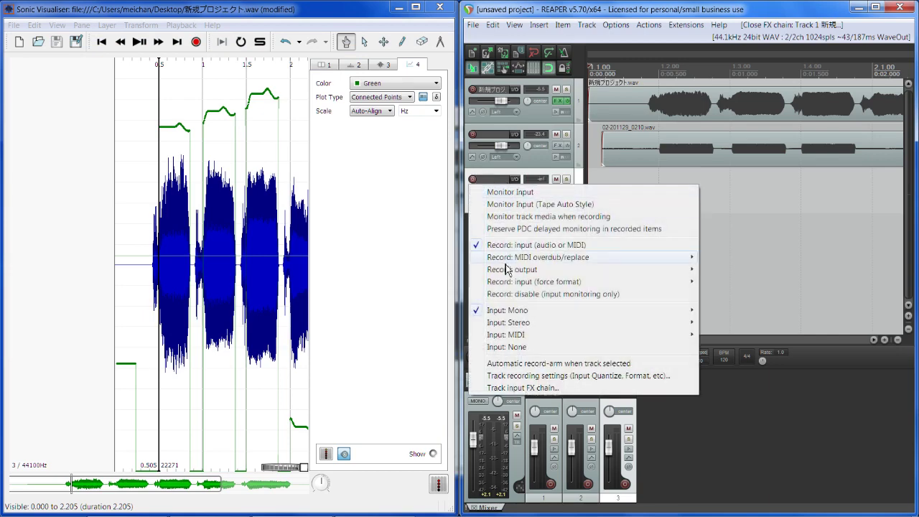
mouse_move(511, 273)
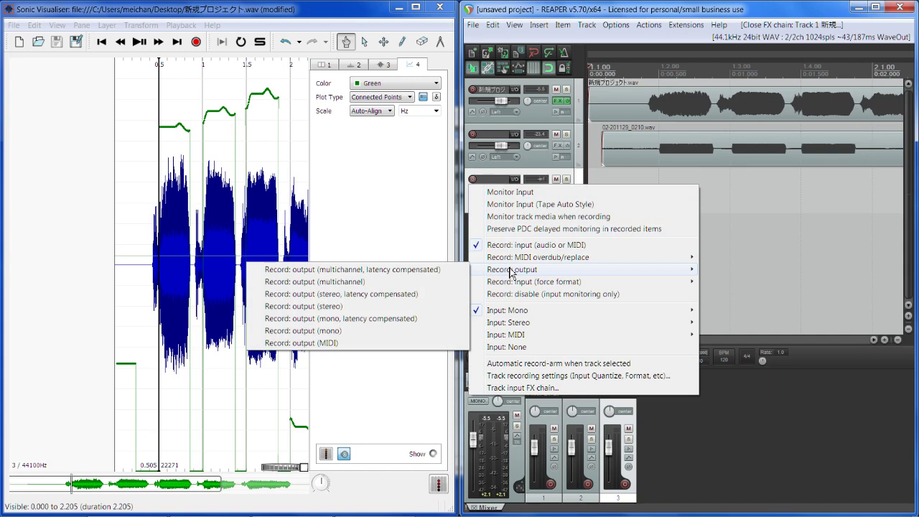
left_click(357, 343)
Arm track 3 for recording and briefly play the project from its start.
left_click(634, 199)
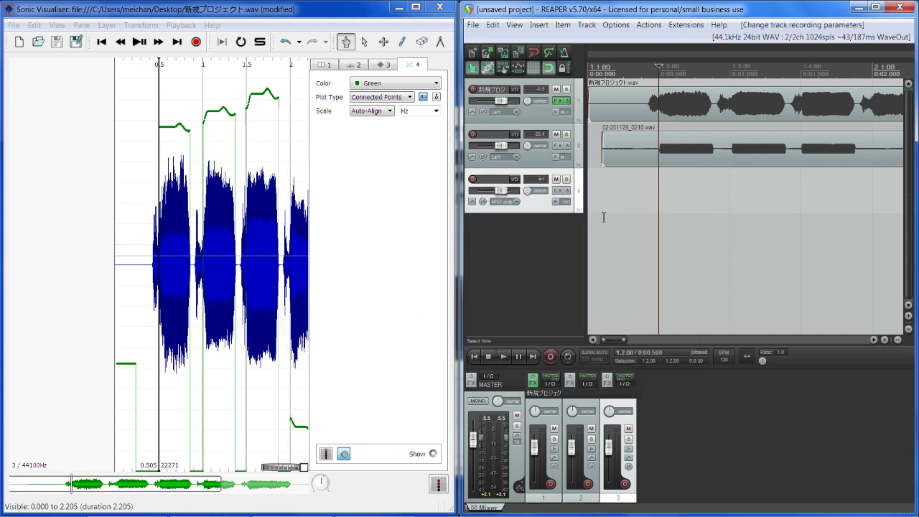
key("Home")
left_click(473, 178)
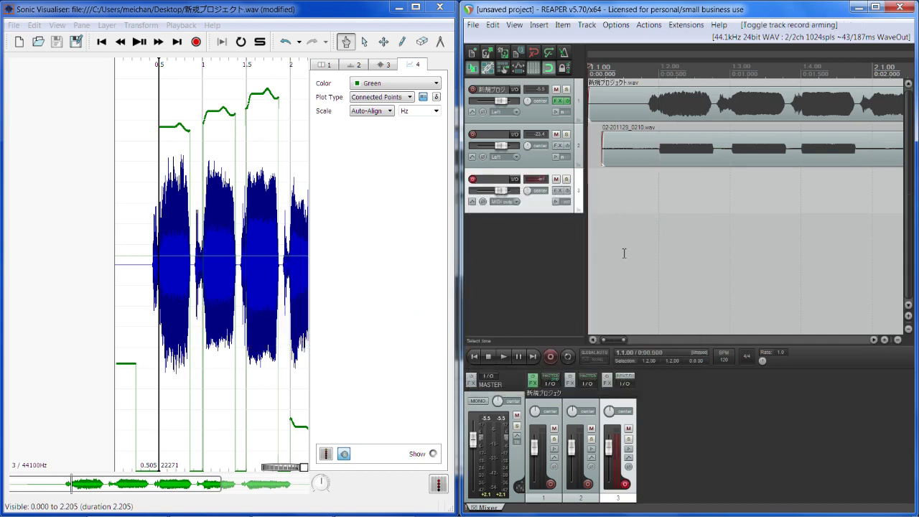
key("space")
key("space")
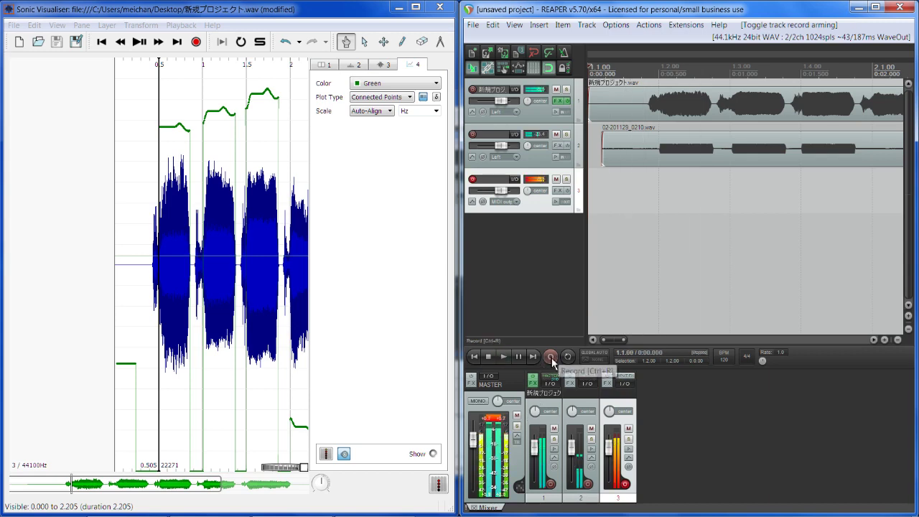
Record ReaTune's pitch detection of track 1 as MIDI on track 3 and save the recorded take.
left_click(550, 357)
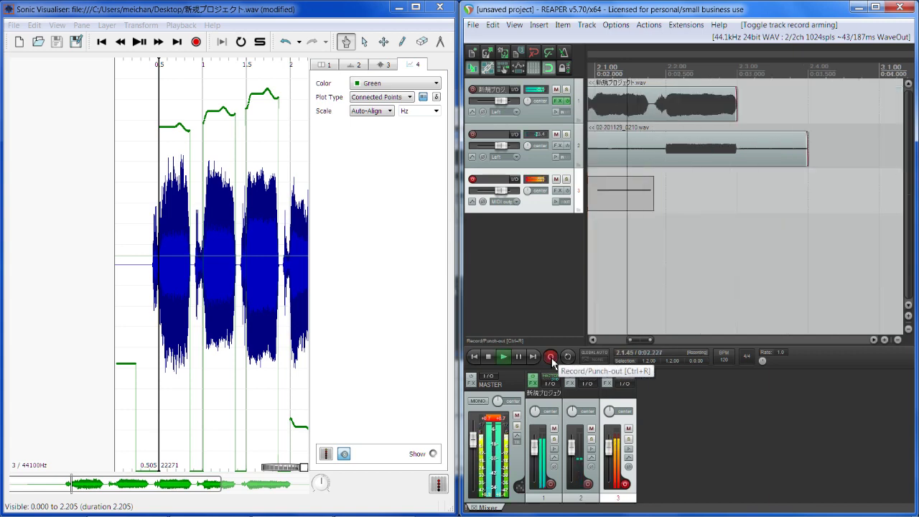
left_click(551, 357)
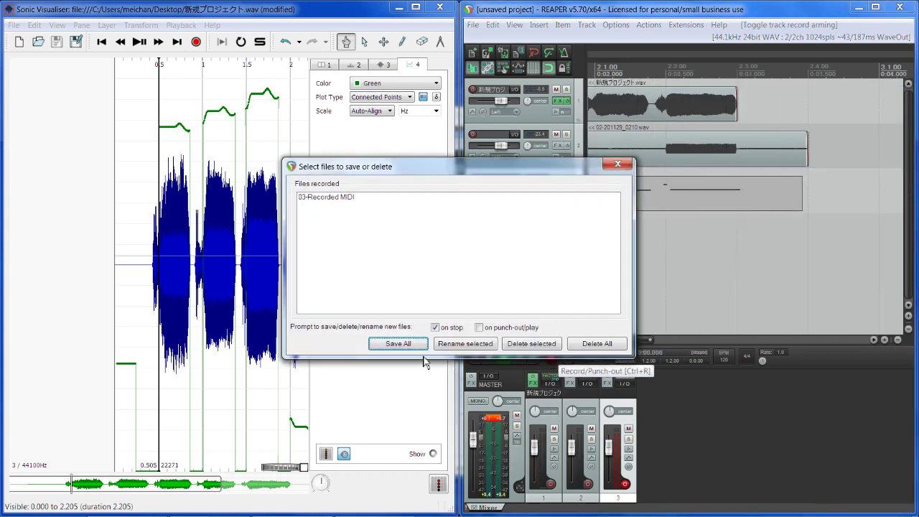
left_click(399, 341)
left_click_drag(645, 340, 597, 339)
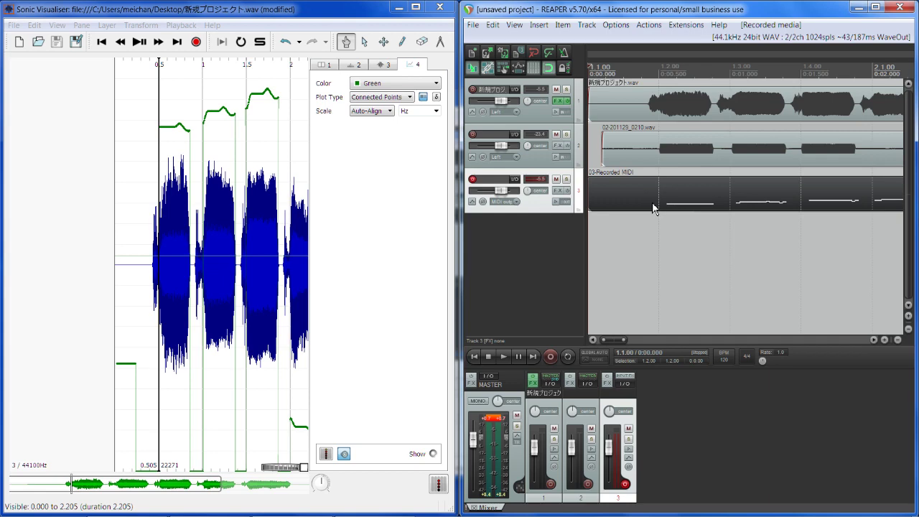
Move the recorded MIDI item from track 3 onto a new track directly below it.
scroll(704, 246, "down", 3)
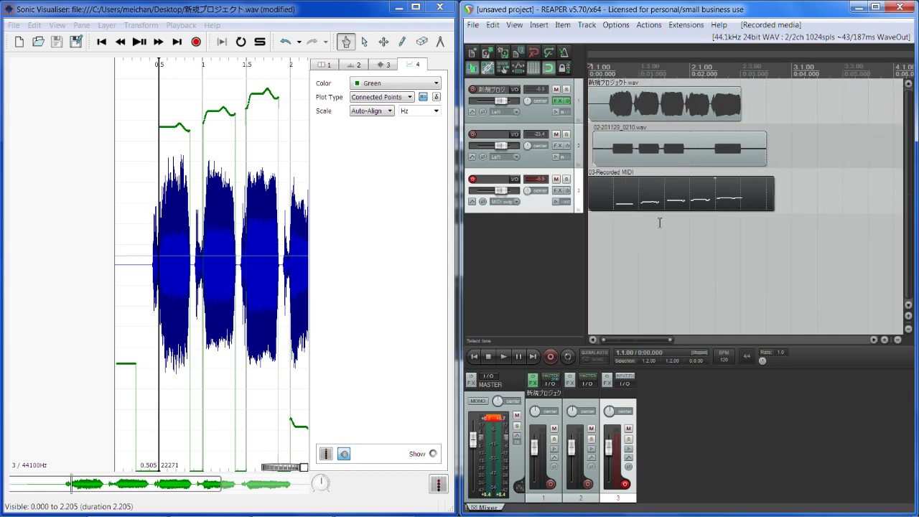
left_click(614, 222)
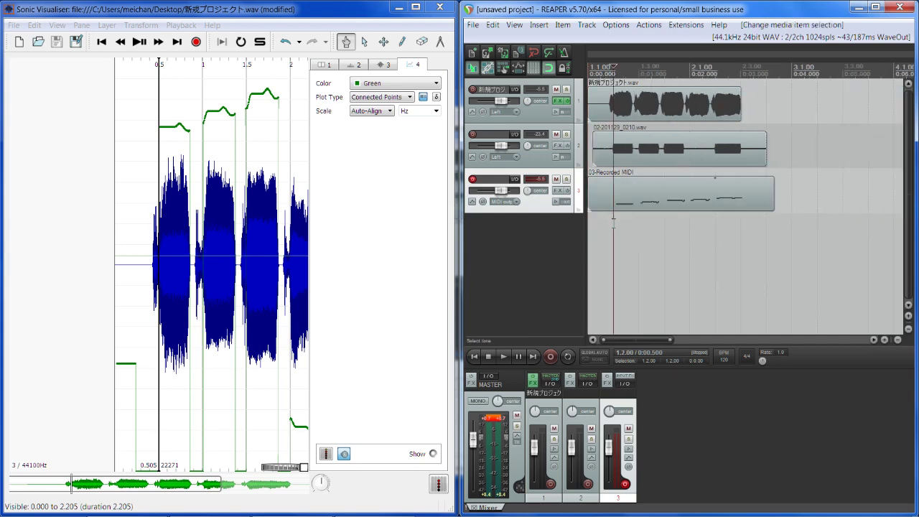
left_click_drag(647, 188, 647, 230)
Replace track 3's receive from track 1 with a receive from track 2, and arm track 3 for recording.
left_click(514, 179)
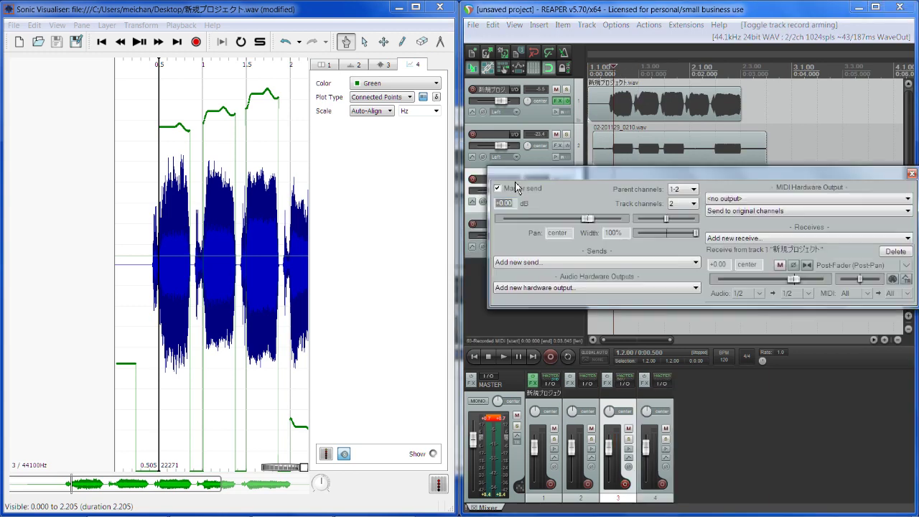
left_click(793, 239)
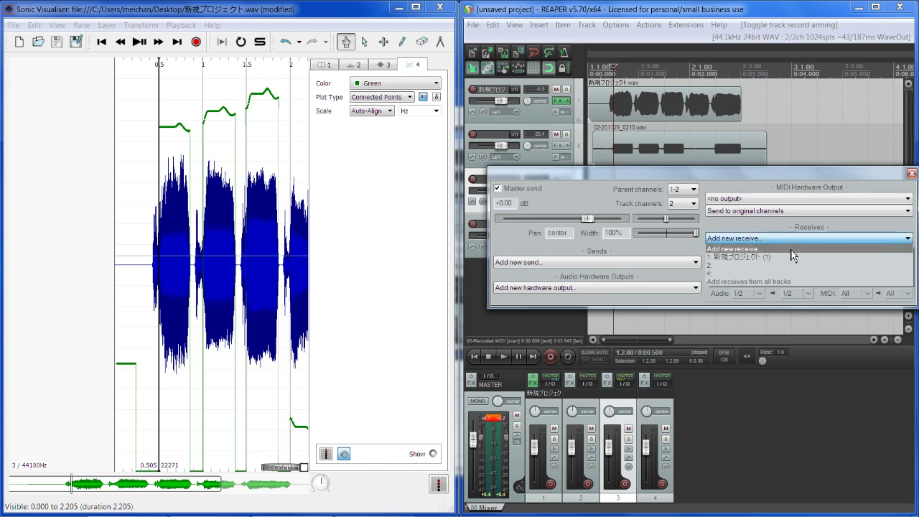
left_click(789, 267)
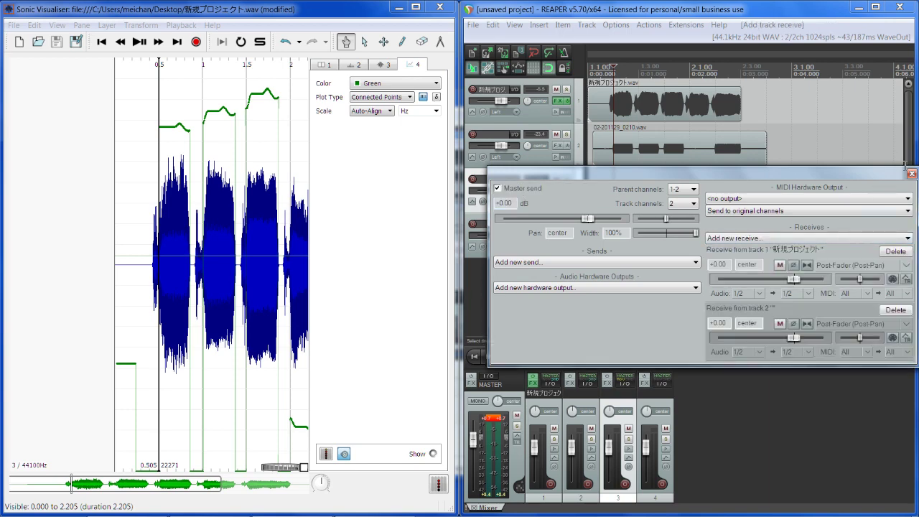
left_click(894, 253)
left_click(912, 173)
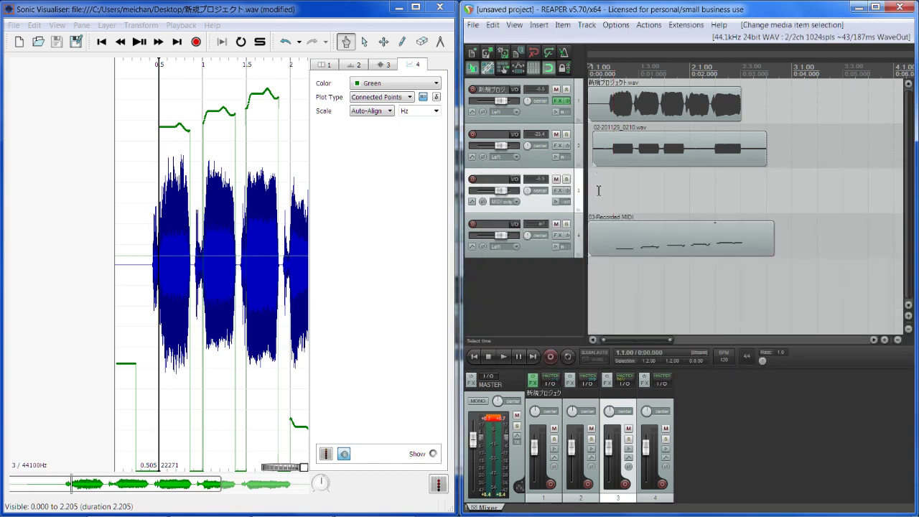
left_click(472, 179)
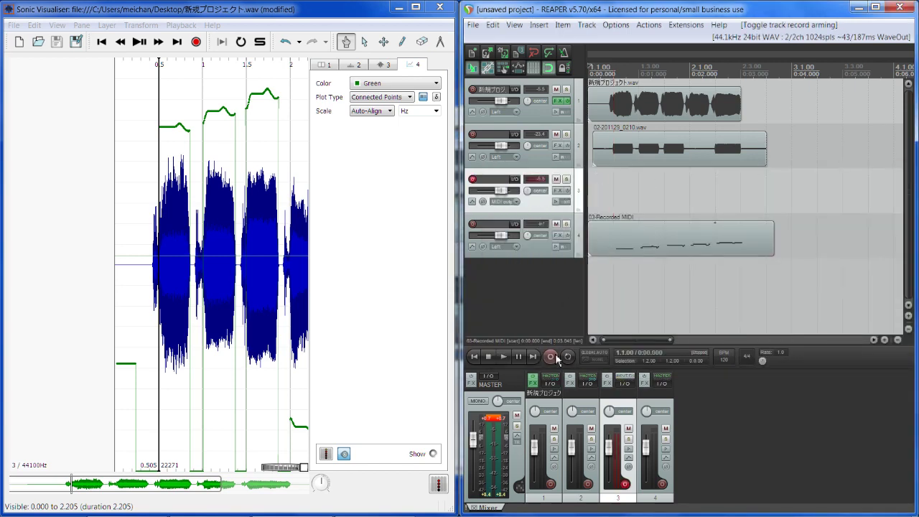
Try to record track 2's pitch as MIDI on track 3, and cut the resulting item.
left_click(551, 356)
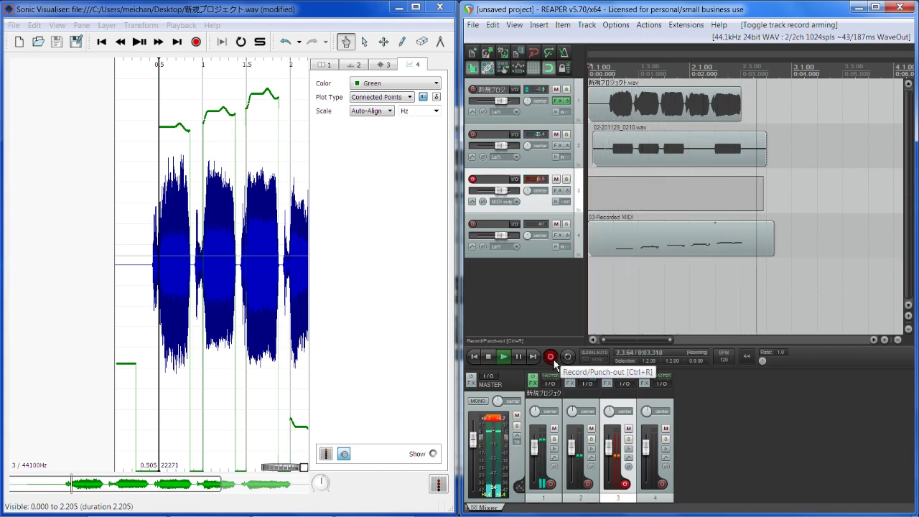
left_click(551, 356)
left_click(656, 195)
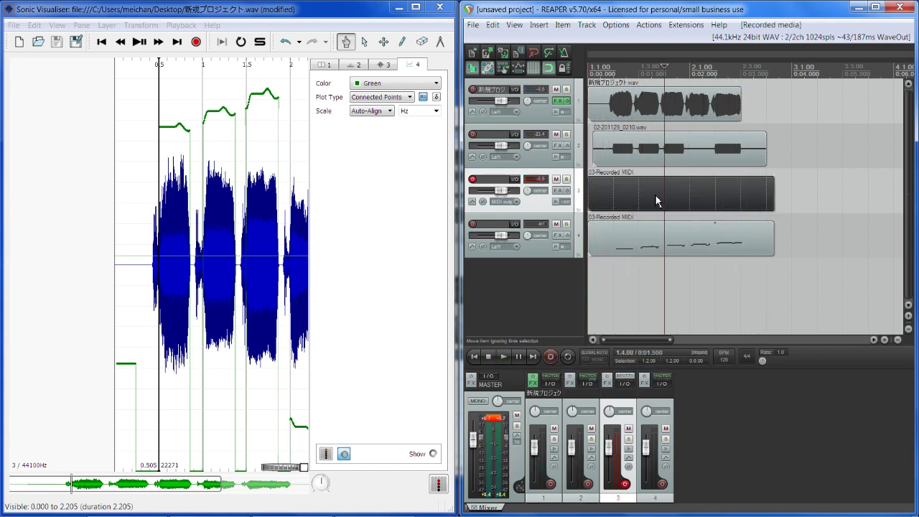
key("ctrl+x")
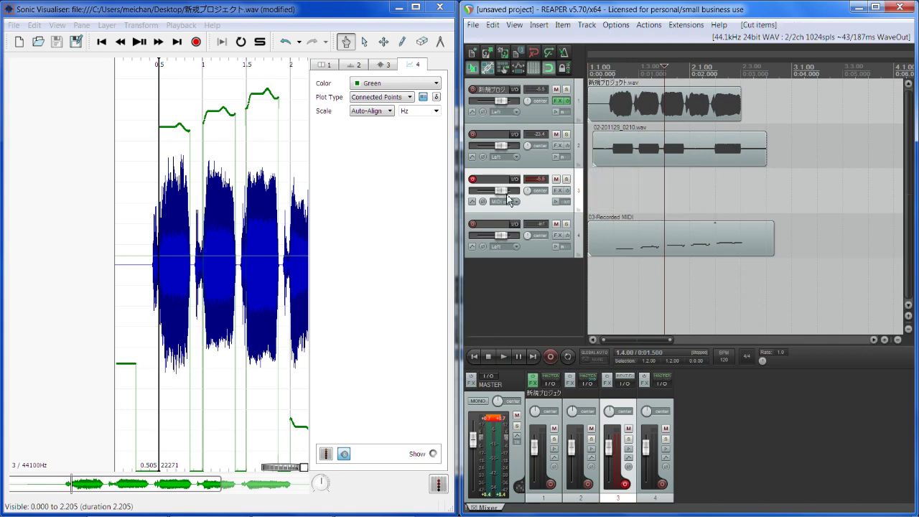
Reselect Record: output (MIDI) as track 3's recording mode.
right_click(473, 179)
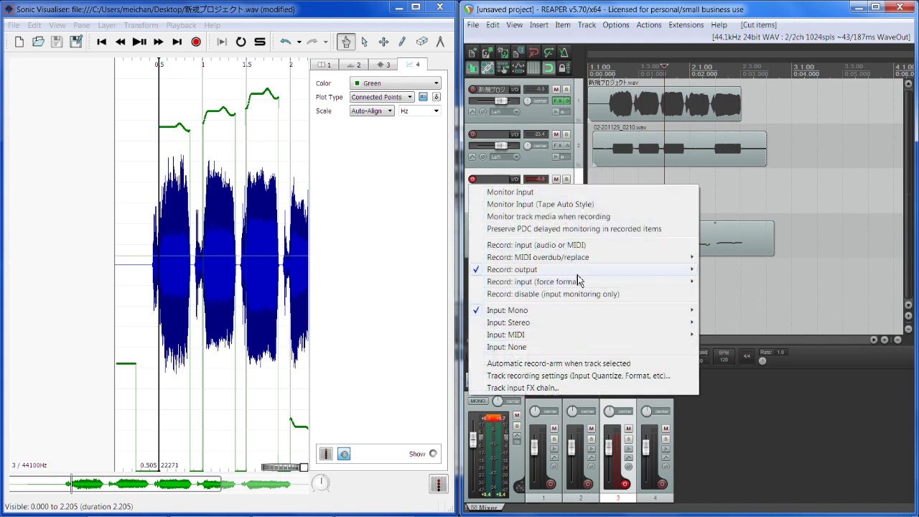
mouse_move(577, 275)
left_click(406, 343)
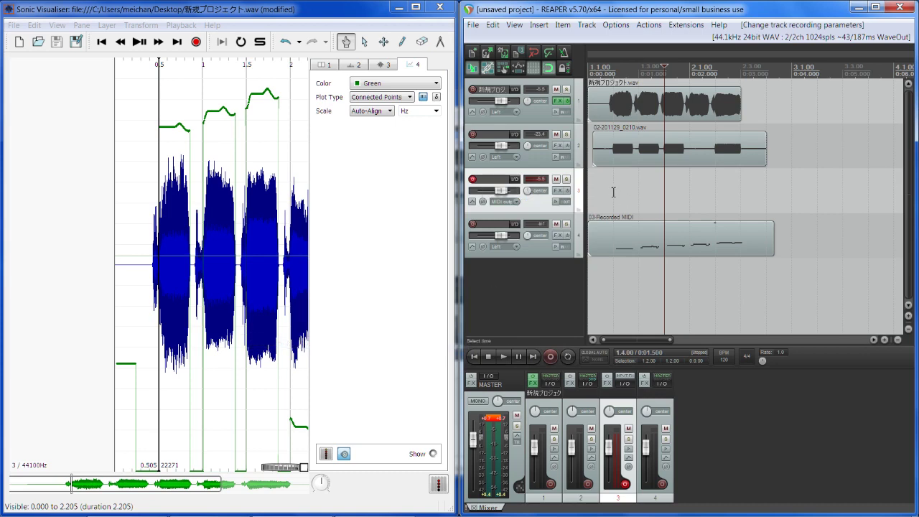
Add the ReaTune effect to track 2 and enable sending MIDI events when pitch changes.
left_click(558, 145)
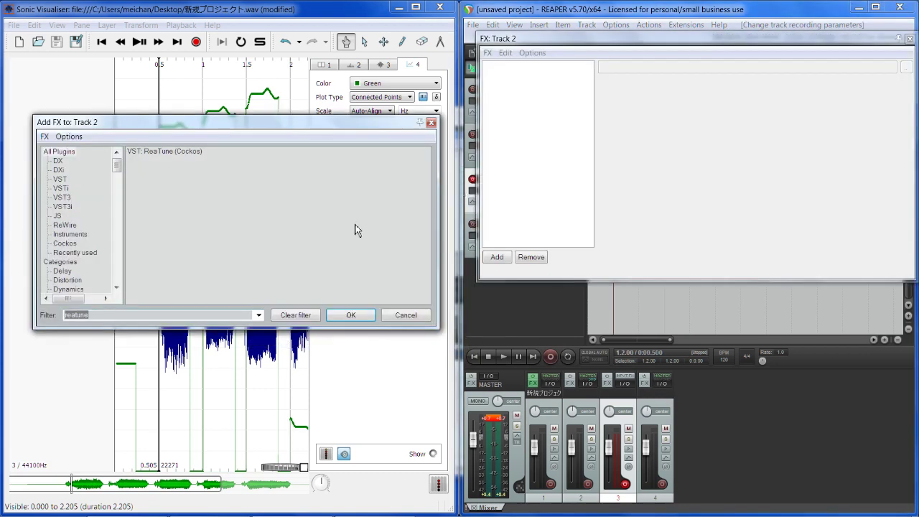
double_click(189, 157)
left_click(534, 323)
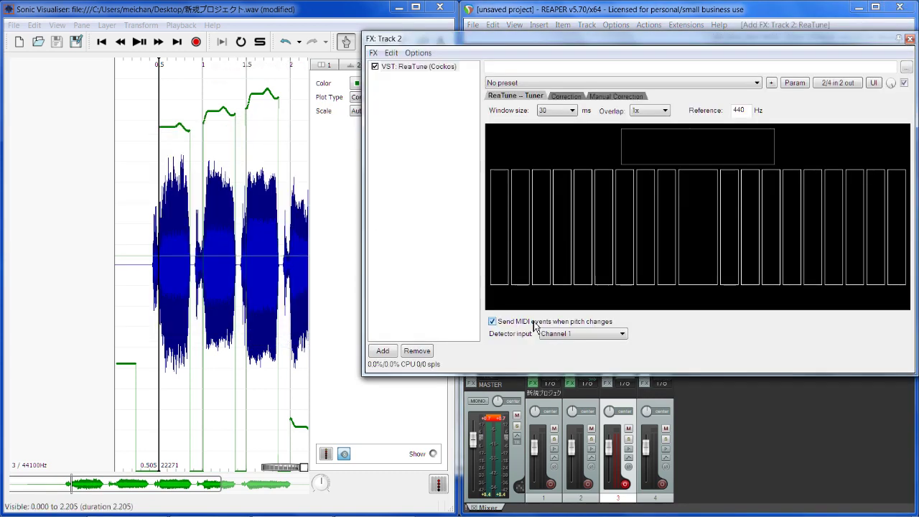
left_click(909, 39)
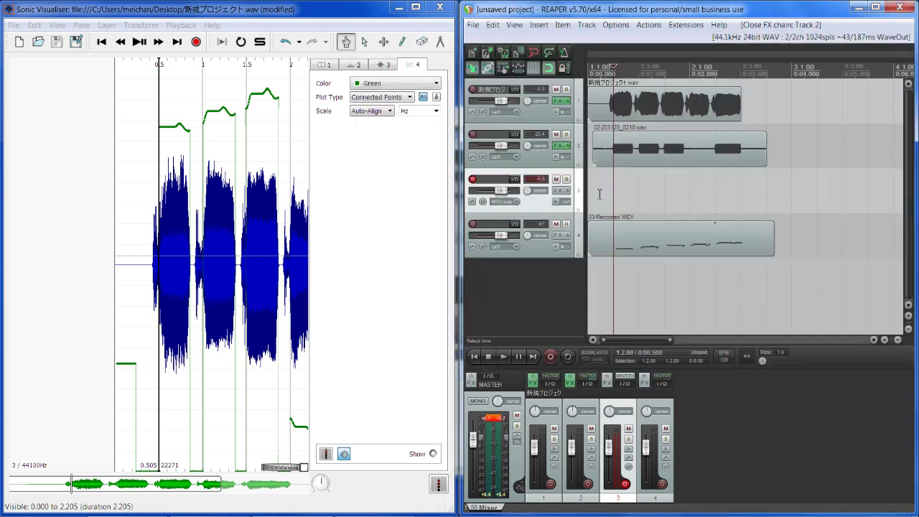
Record track 2's detected pitch as MIDI on track 3 and save the recorded take.
left_click(550, 357)
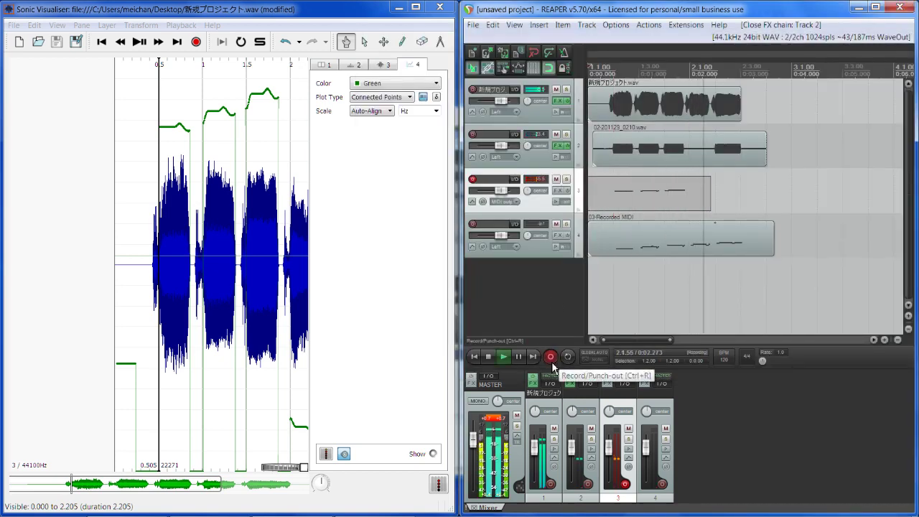
left_click(488, 356)
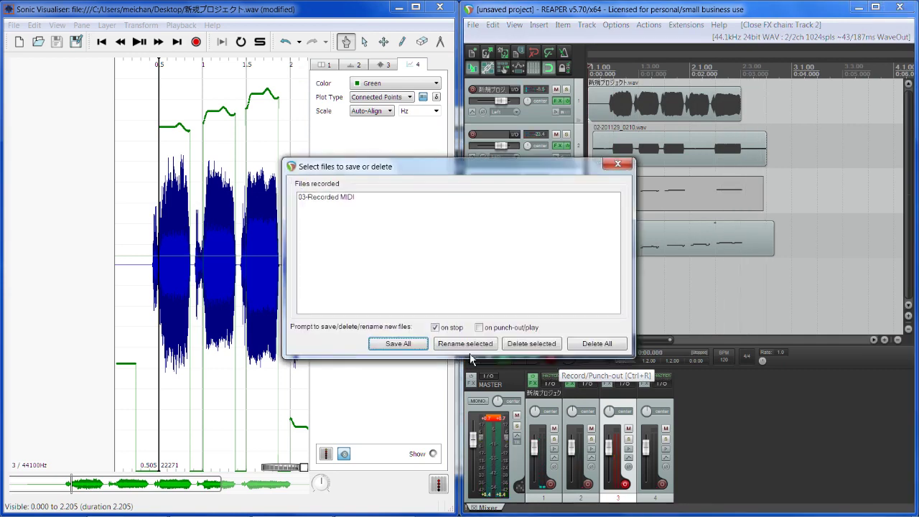
left_click(398, 343)
left_click(692, 203)
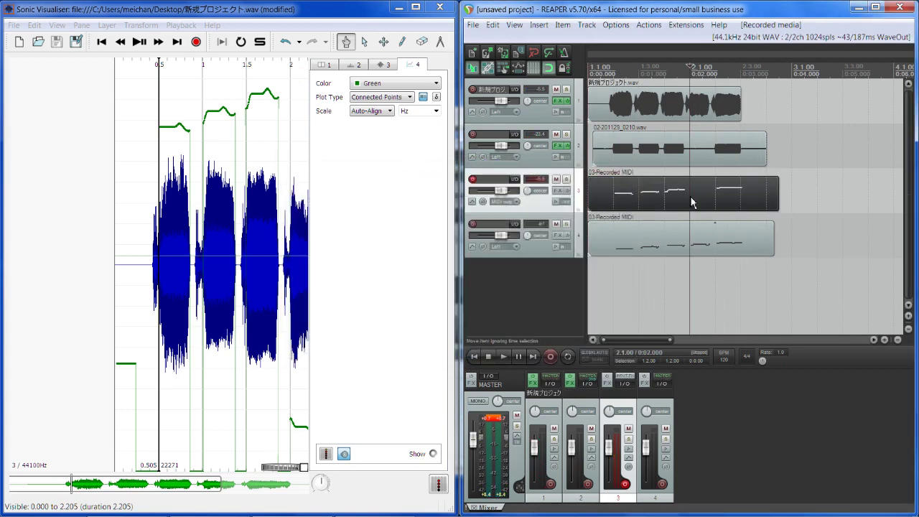
scroll(692, 195, "up", 2)
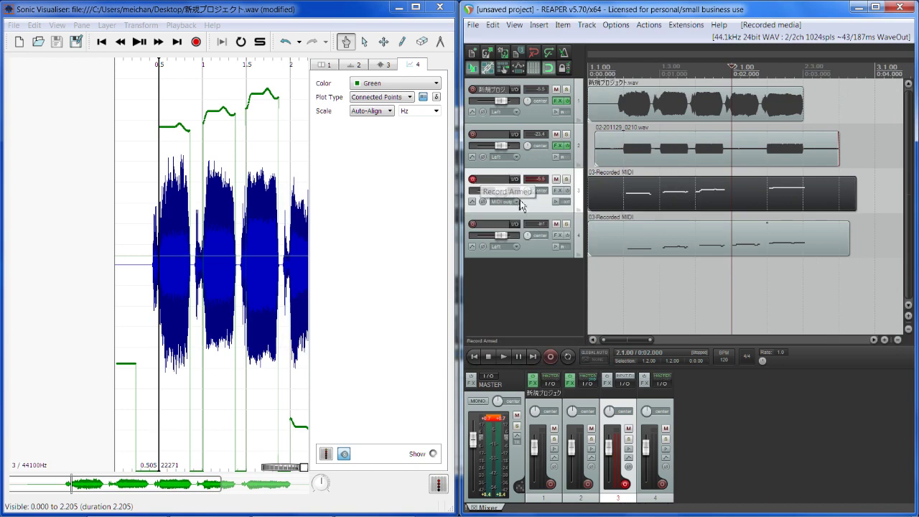
Move track 4's MIDI item onto a new track 5 below it, and mute tracks 2, 3 and 5.
left_click_drag(604, 234, 607, 281)
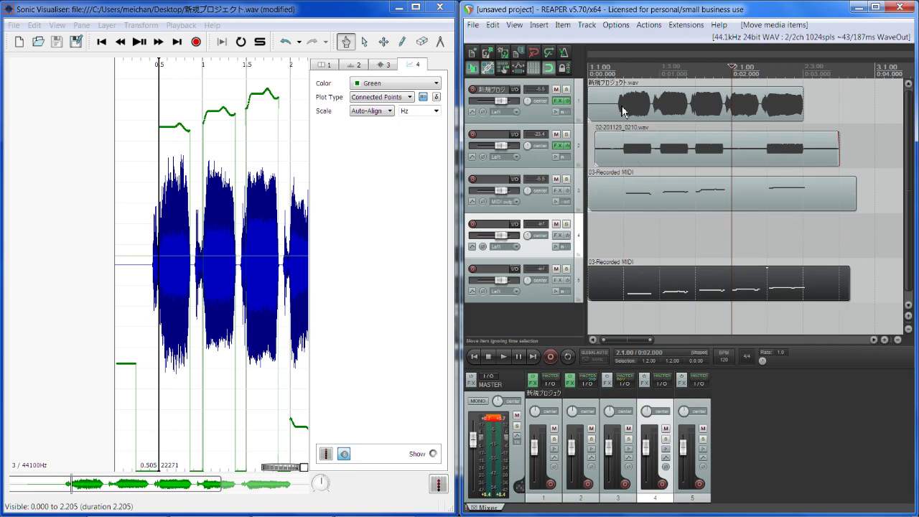
left_click(555, 134)
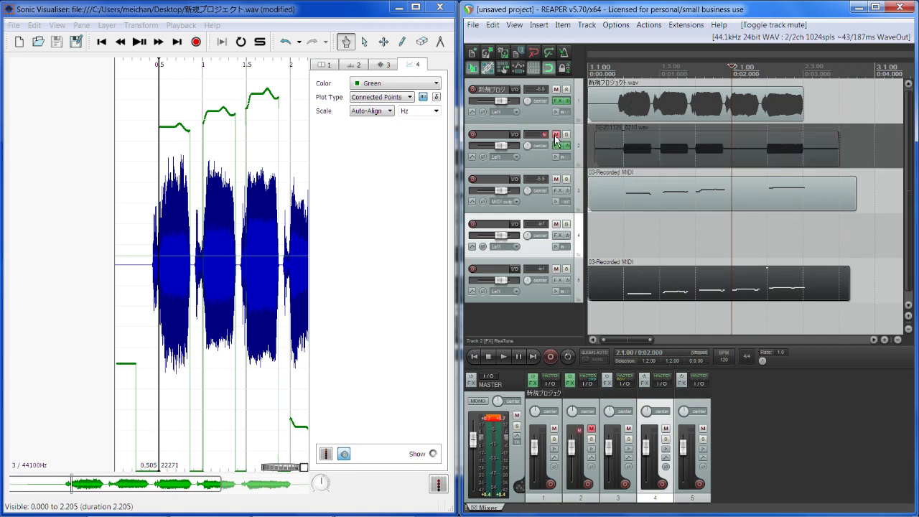
left_click(555, 179)
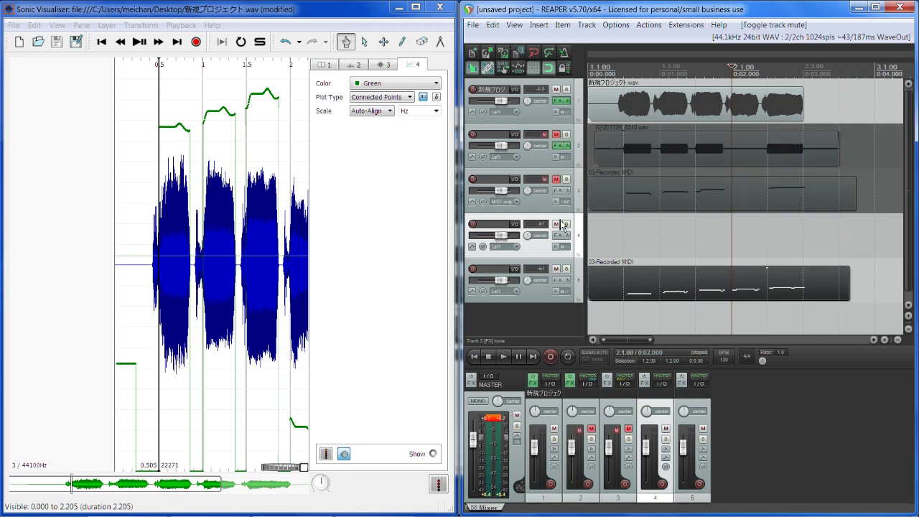
left_click(556, 268)
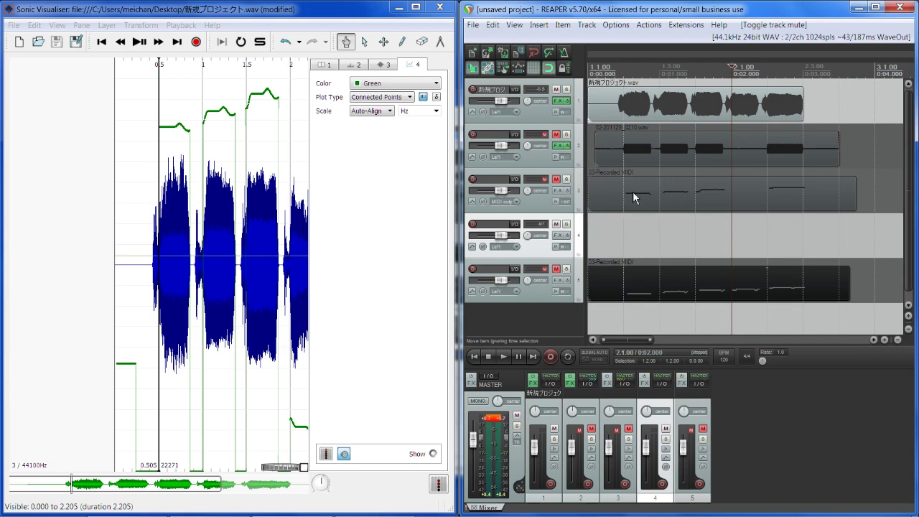
Draw an empty MIDI item on track 4 spanning the vocal item's length and open it in the MIDI editor.
left_click(593, 237)
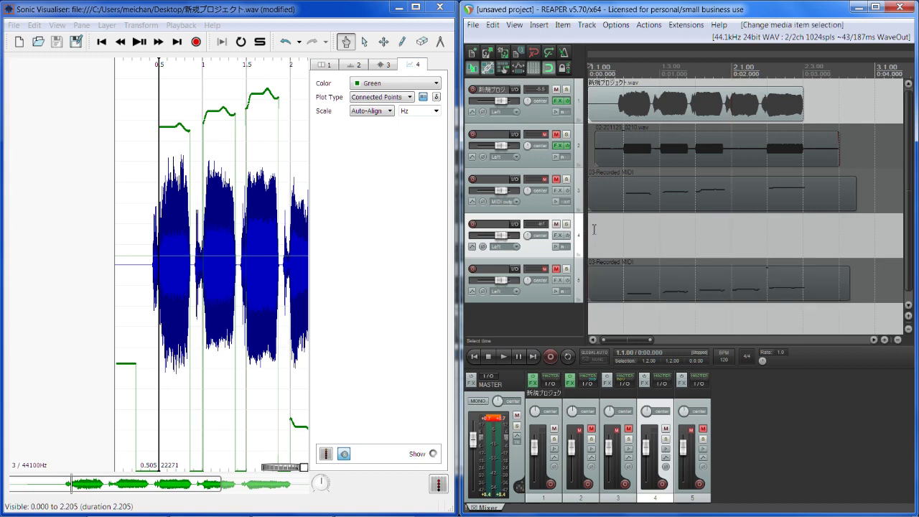
left_click_drag(595, 232, 790, 234)
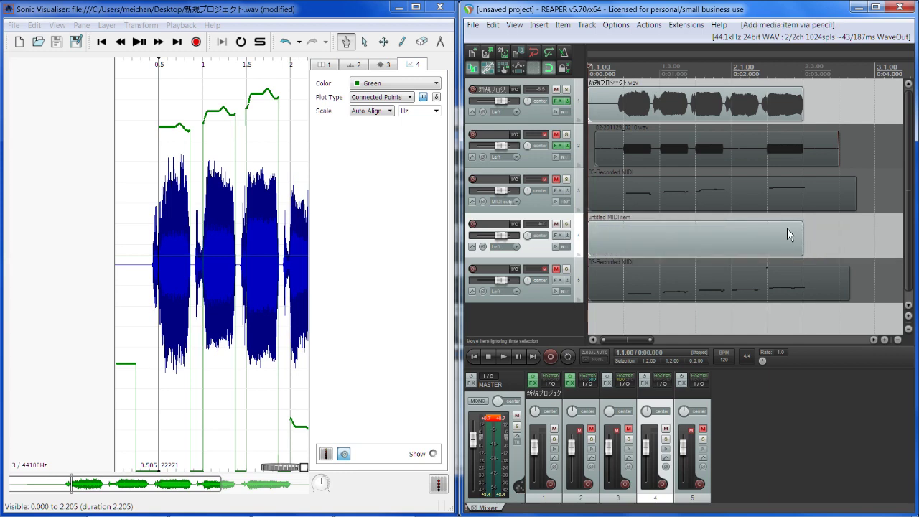
double_click(628, 249)
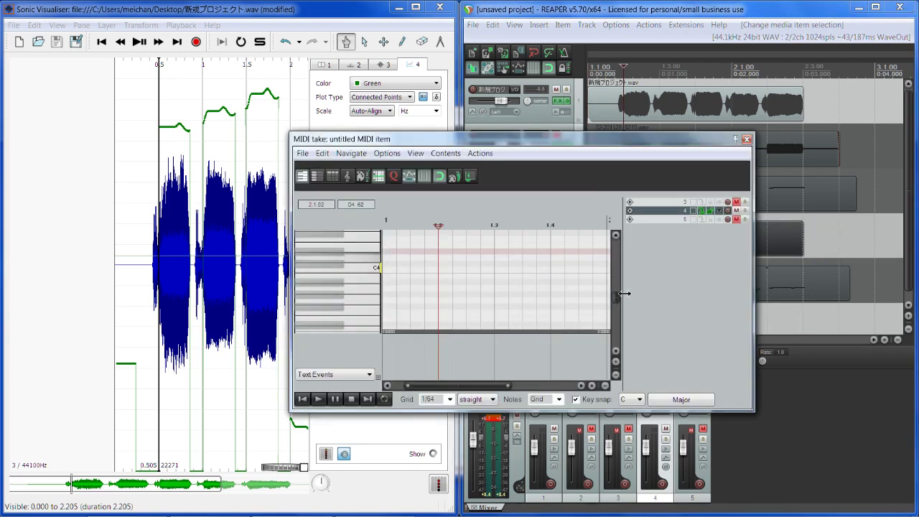
Move the MIDI editor clear of the arrangement and show track 3's notes behind the empty item.
scroll(622, 295, "up", 3)
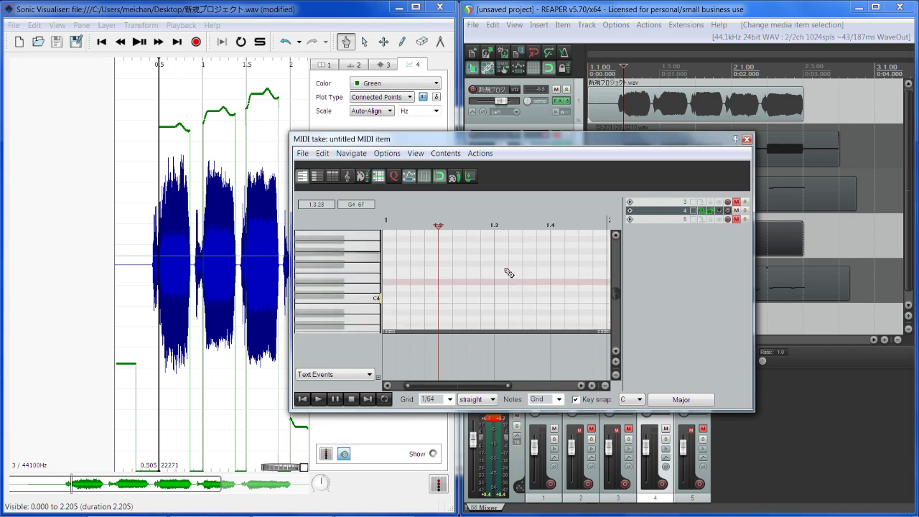
left_click_drag(554, 138, 328, 101)
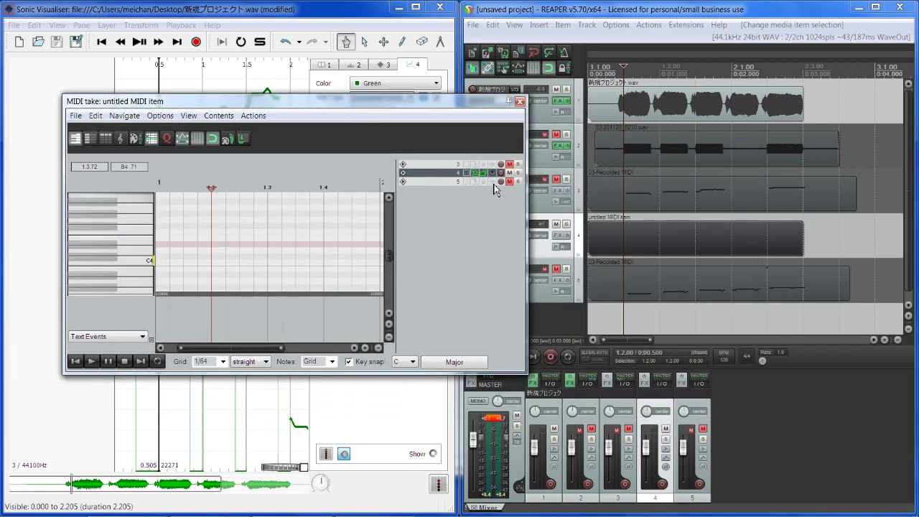
left_click(492, 165)
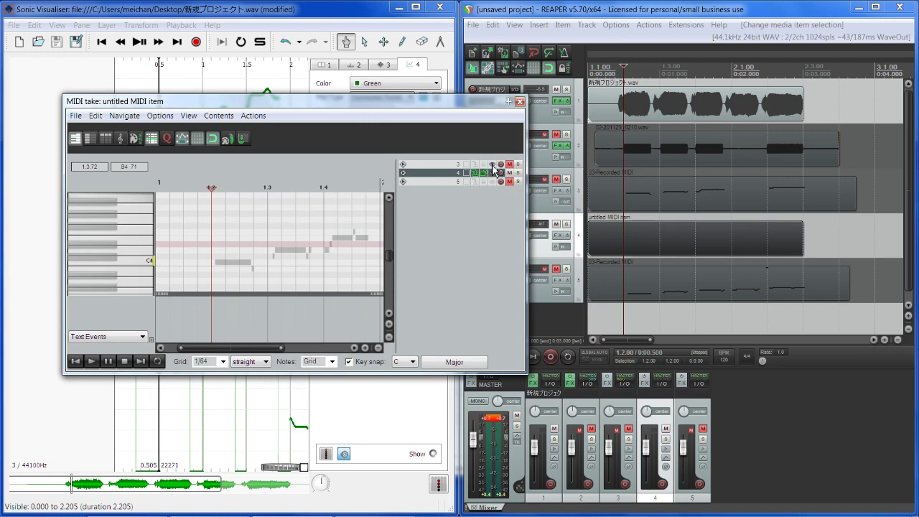
Set the MIDI editor's grid to 1/4 for drawing over track 3's ghost notes.
scroll(328, 252, "up", 5)
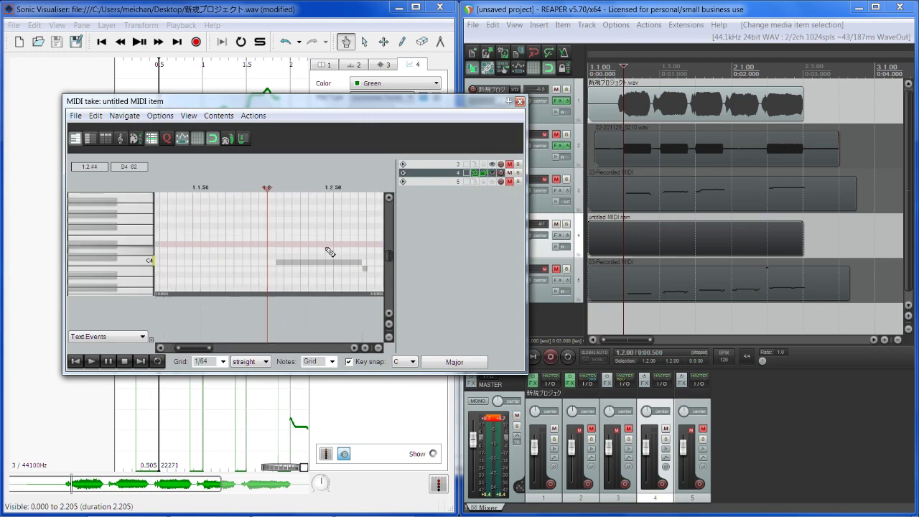
scroll(328, 253, "down", 4)
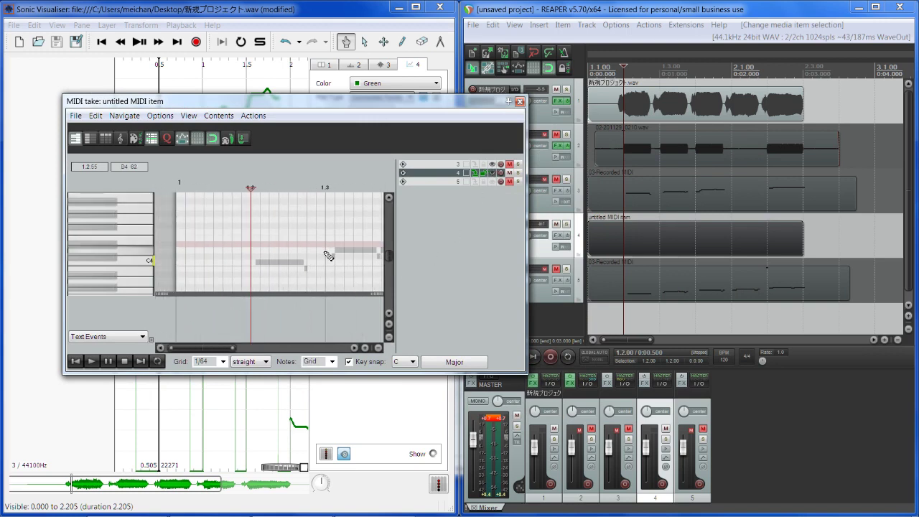
left_click(222, 361)
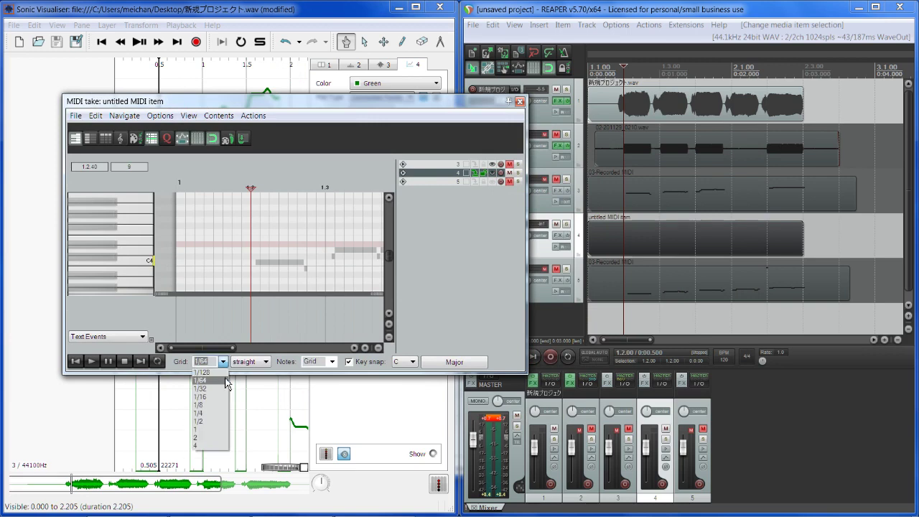
left_click(215, 416)
scroll(318, 278, "up", 1)
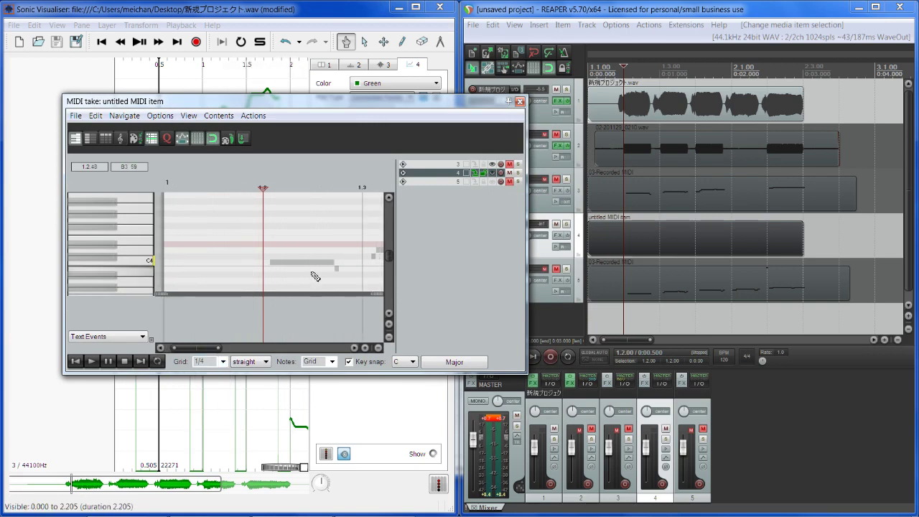
scroll(315, 277, "down", 2)
Trace track 3's melody with quarter notes: C4 at 1.2, D4 at 1.3, E4 at 1.4 and G4 at 2.2.
left_click(262, 264)
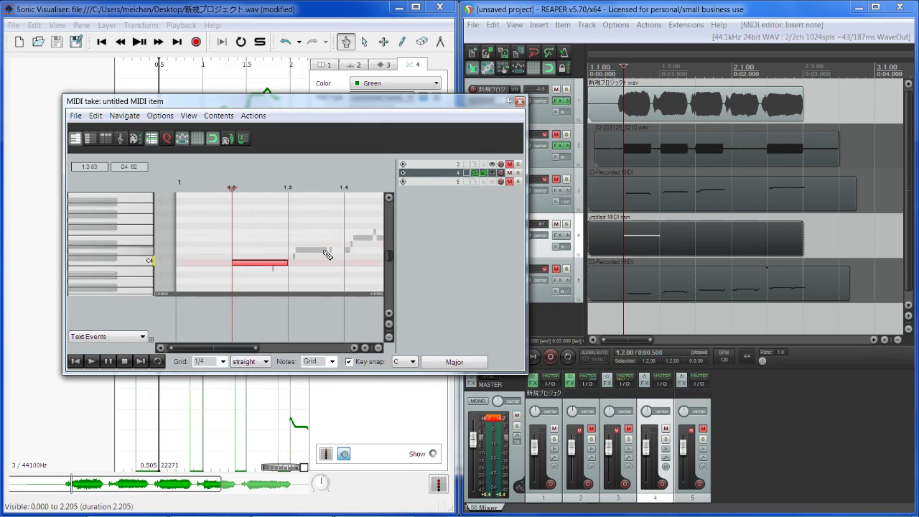
left_click(327, 251)
scroll(334, 254, "down", 1)
left_click(328, 239)
scroll(348, 244, "down", 1)
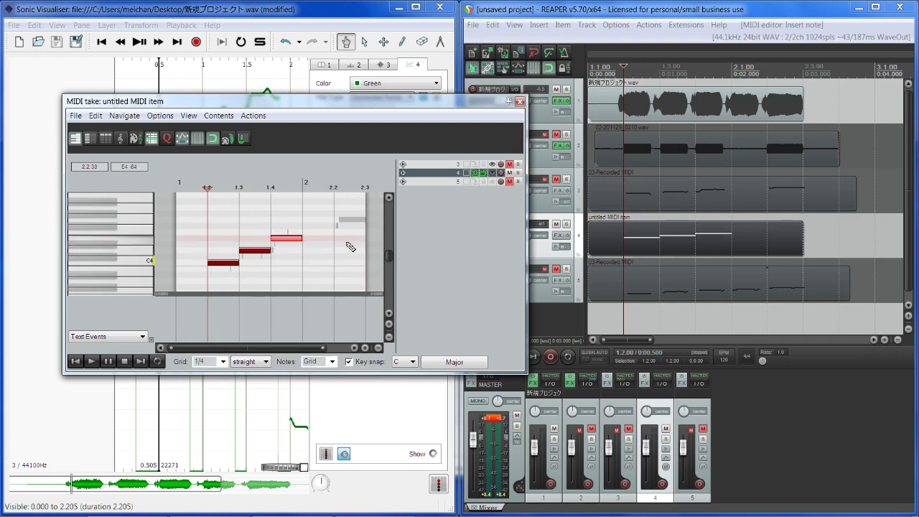
scroll(350, 247, "down", 1)
left_click(307, 220)
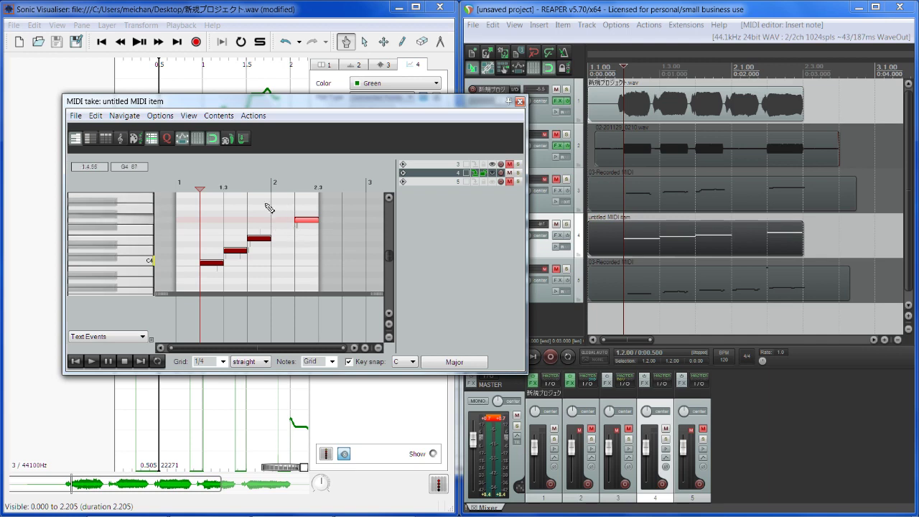
Return the edit cursor to 1.1.00, shift the MIDI editor off the track controls and add VSTi: ReaSynth (Cockos) to track 4.
left_click(598, 70)
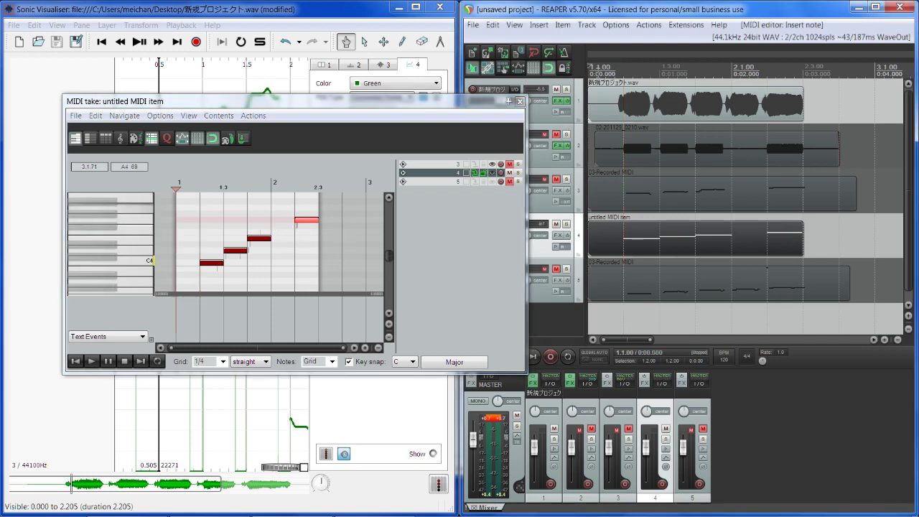
left_click_drag(445, 110, 411, 110)
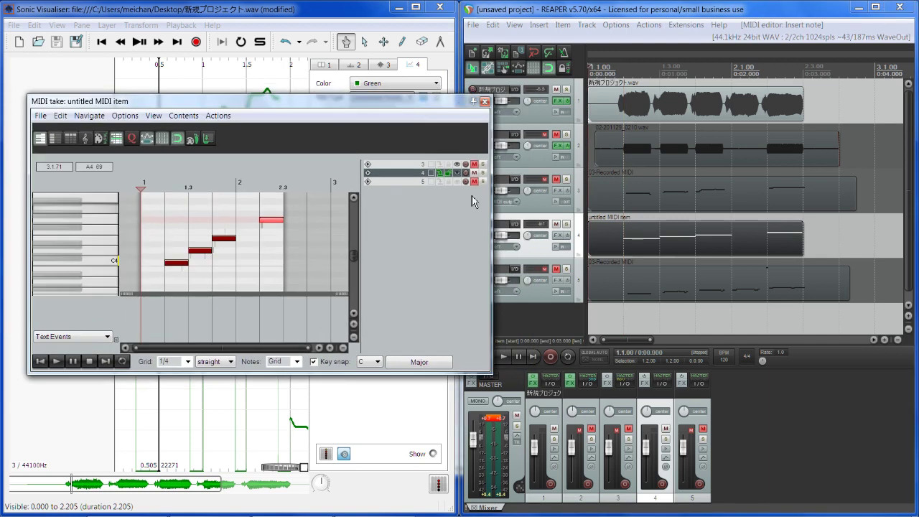
left_click(557, 236)
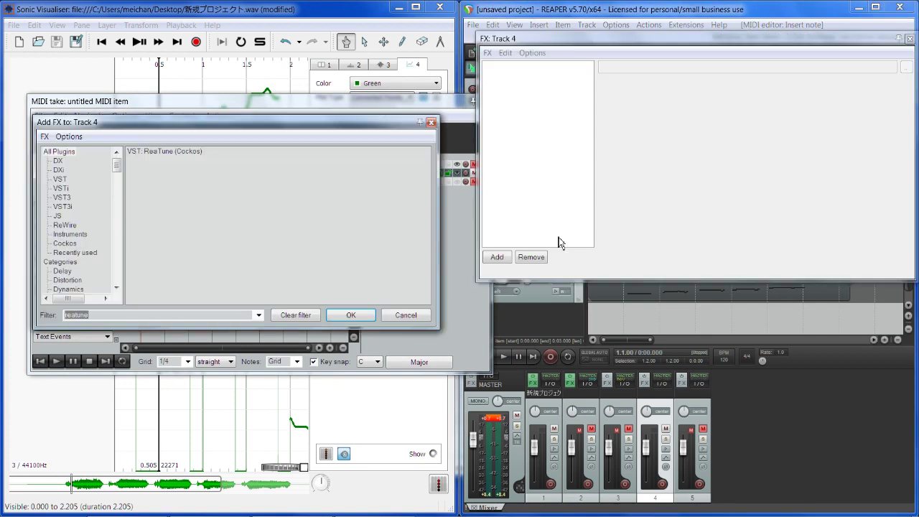
left_click(119, 317)
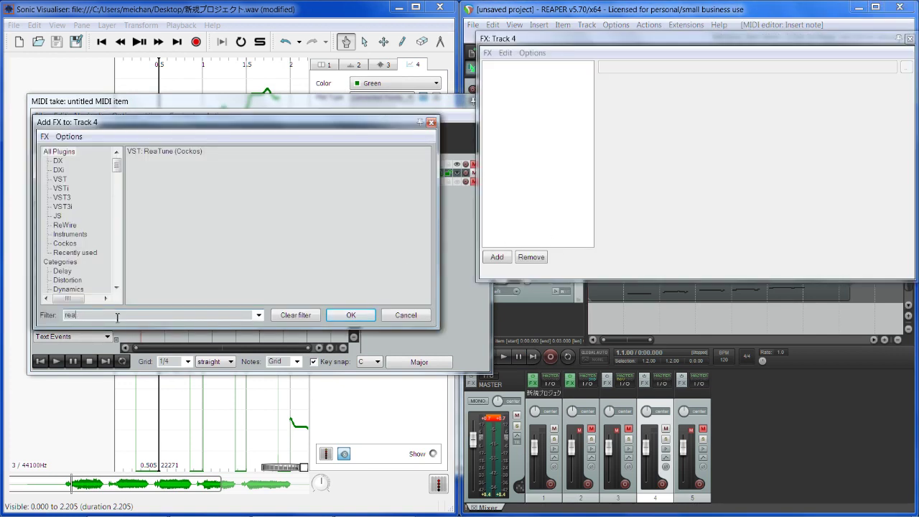
type("asyn")
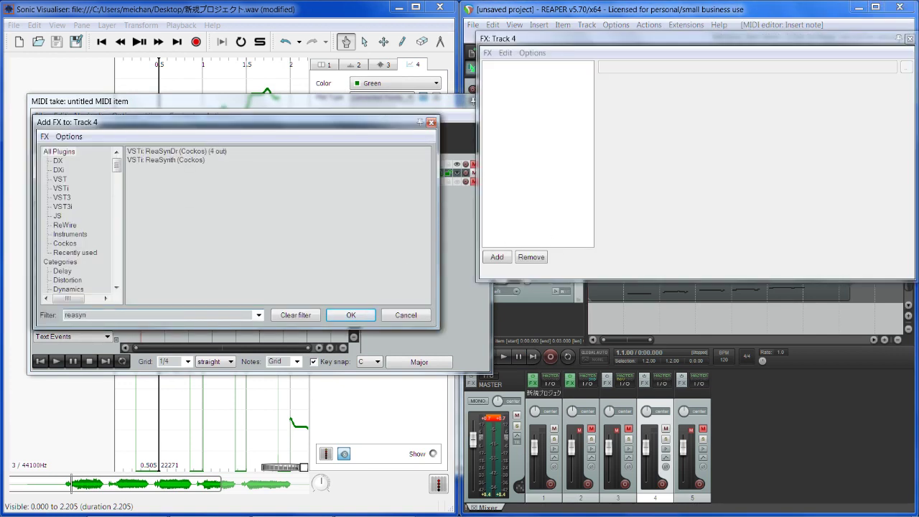
left_click(185, 165)
double_click(185, 160)
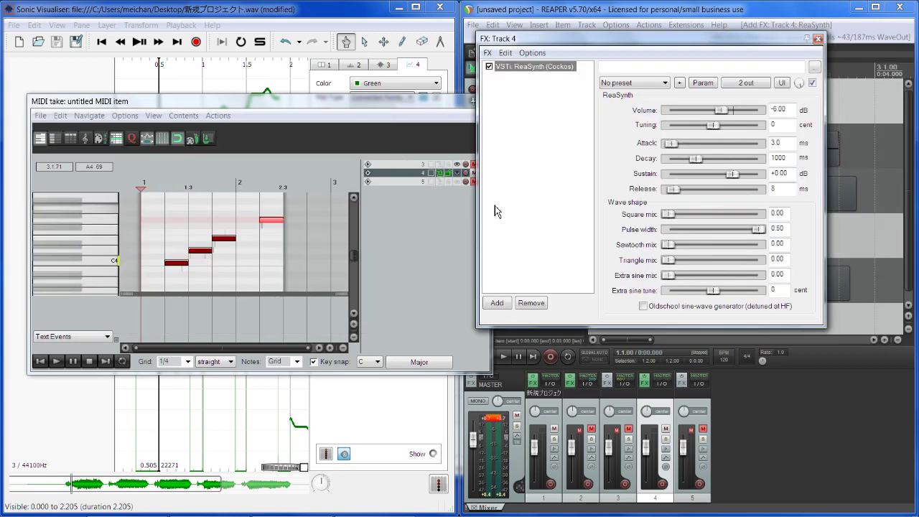
Play the notes against the vocal, fill the gap at 2.1 with a D4 quarter note and play them again.
key("space")
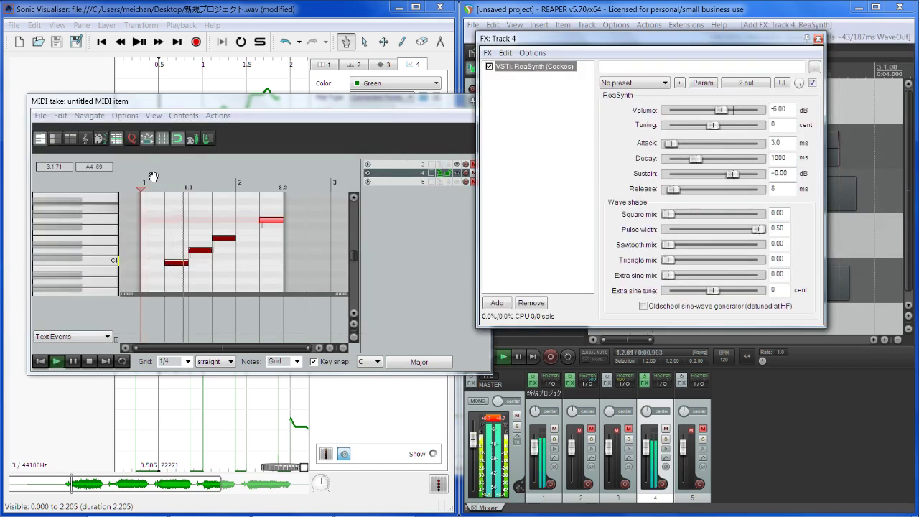
key("space")
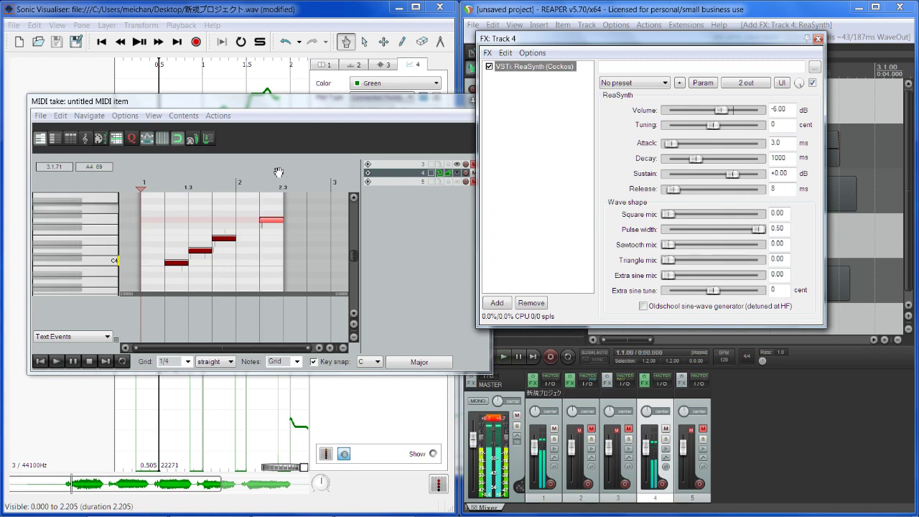
left_click(542, 172)
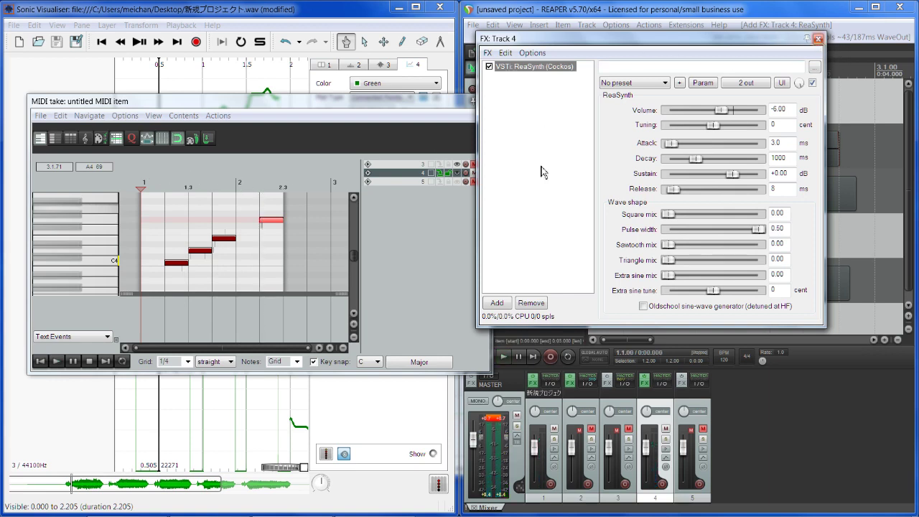
left_click(244, 249)
key("space")
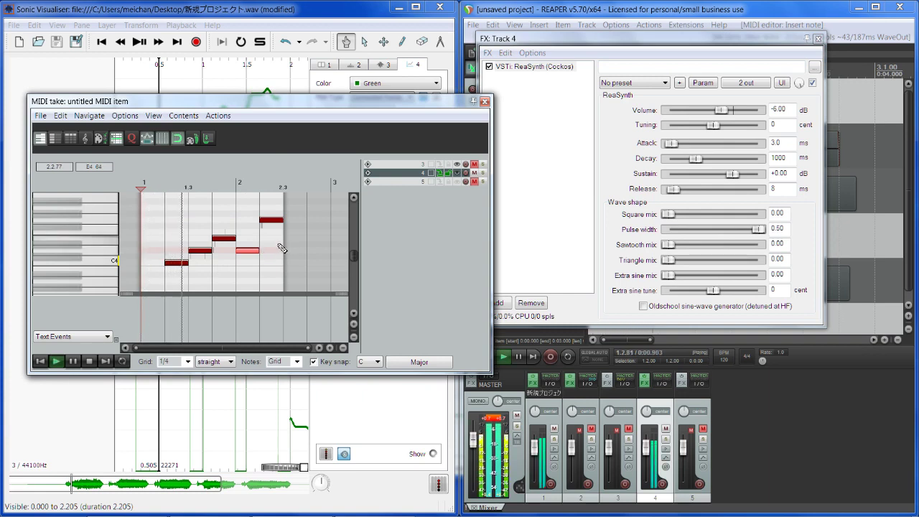
key("space")
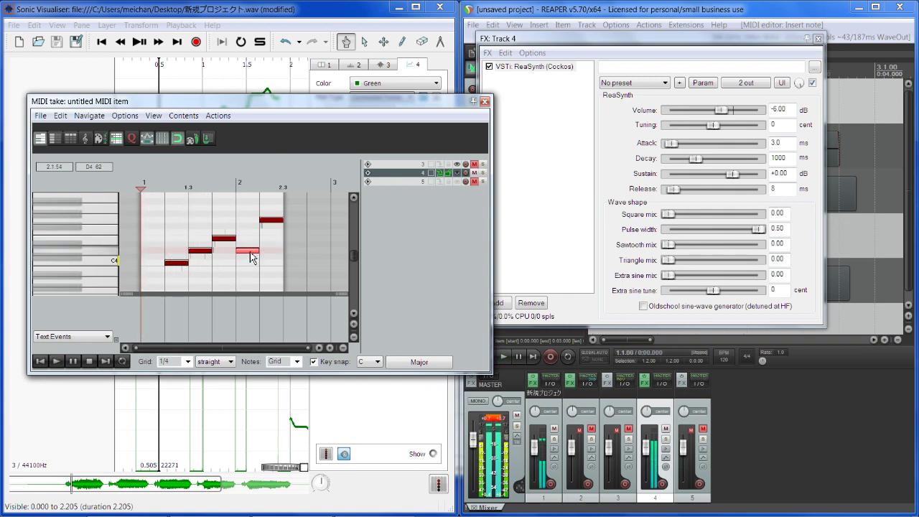
Raise the note at 2.1 to A4 and check it by playback.
left_click_drag(252, 257, 251, 215)
key("space")
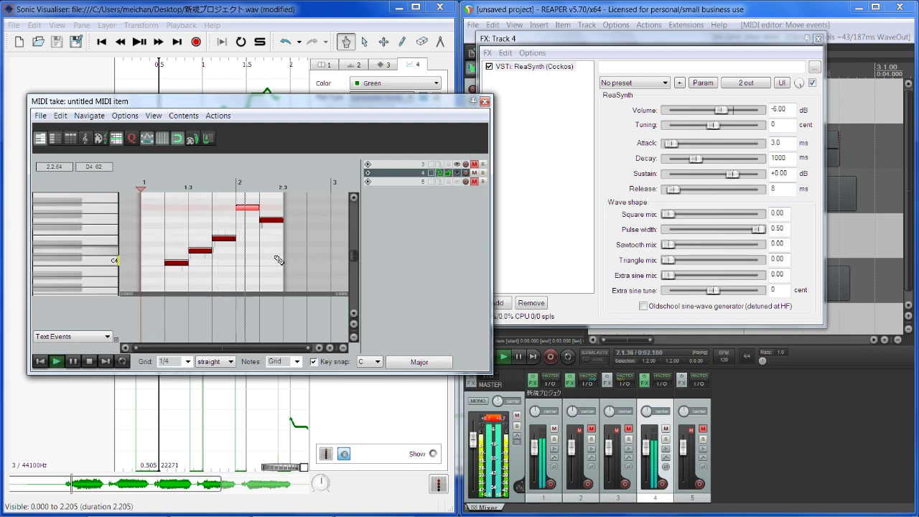
key("space")
Lower the note at 2.1 to F4 and check the melody by playback.
left_click_drag(247, 208, 247, 234)
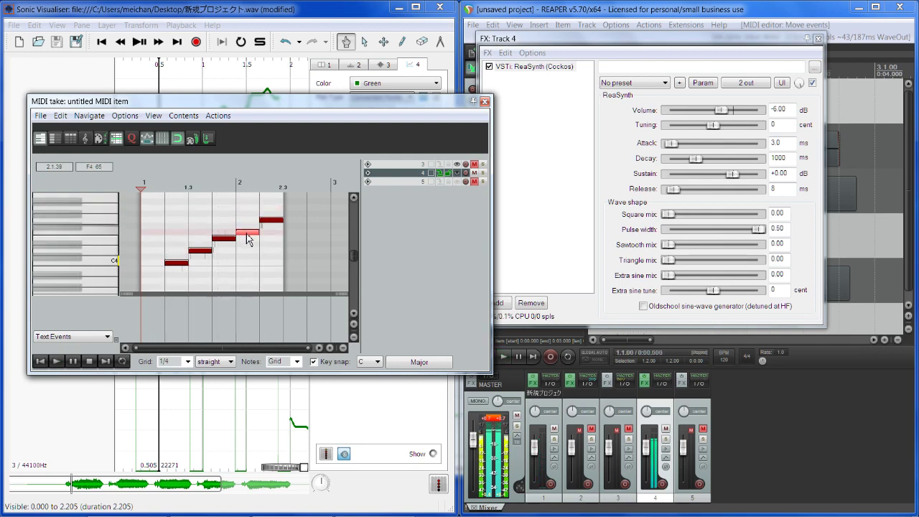
key("space")
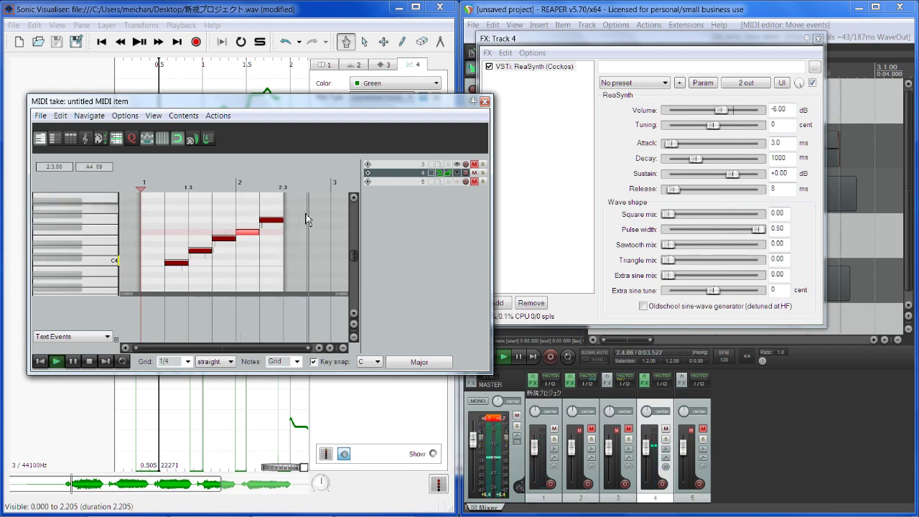
key("space")
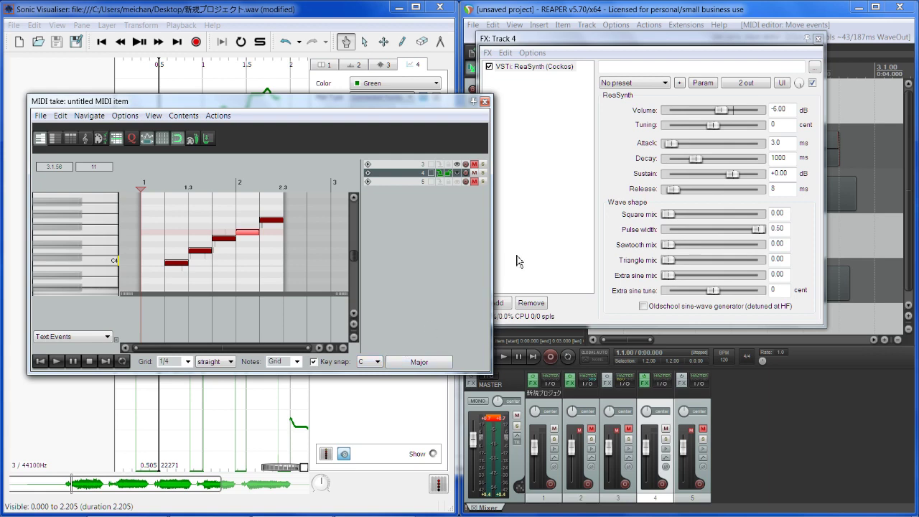
Close track 4's FX window, enlarge track 1's height and reposition the MIDI editor with the edit cursor at 1.2.
left_click(818, 39)
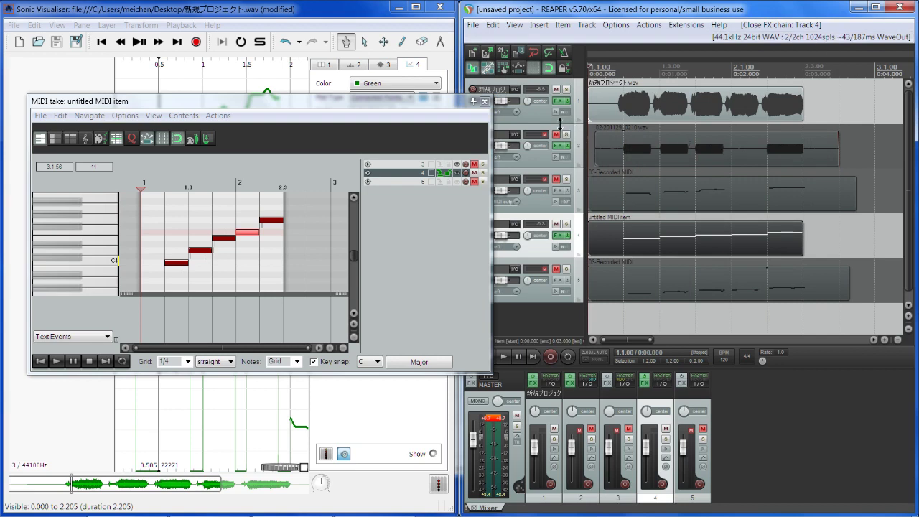
left_click_drag(561, 125, 593, 183)
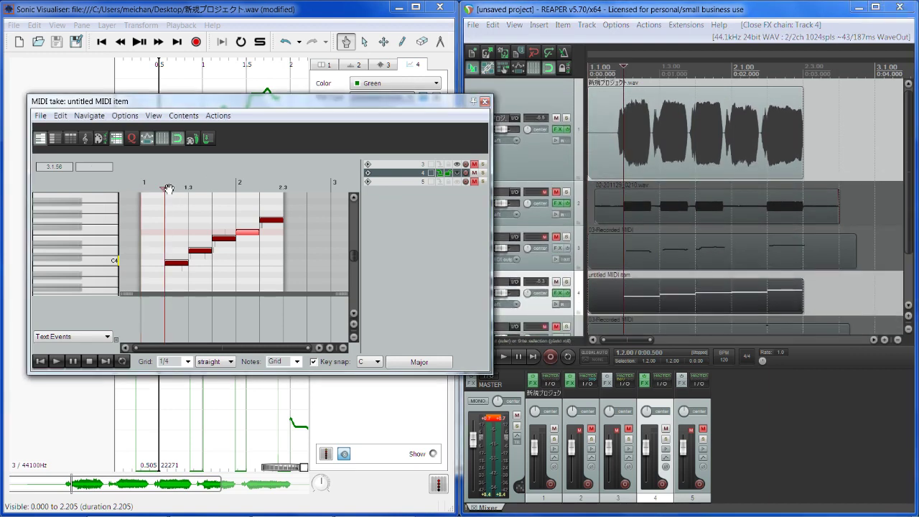
left_click_drag(263, 99, 386, 93)
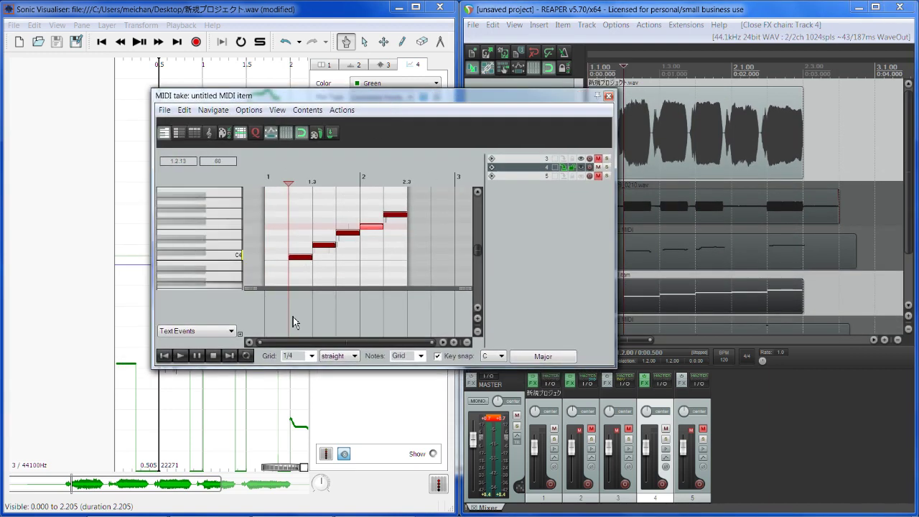
Add a Lyrics text event reading "ka" at 1.2.00, under the first note.
scroll(294, 314, "up", 4)
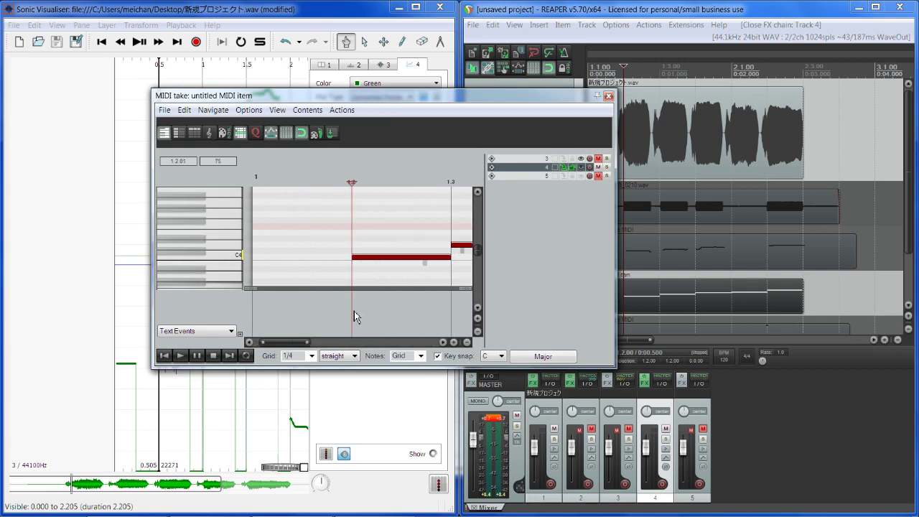
scroll(354, 311, "down", 2)
double_click(323, 307)
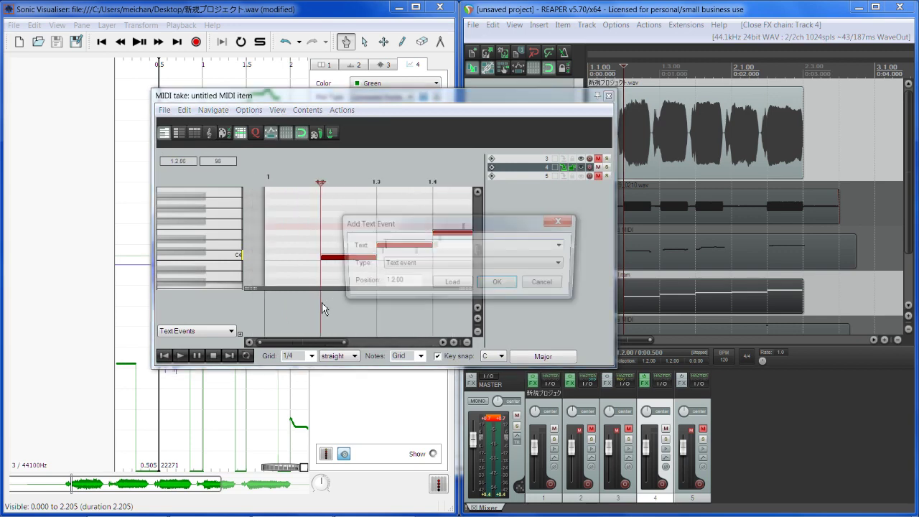
left_click(423, 265)
left_click(424, 307)
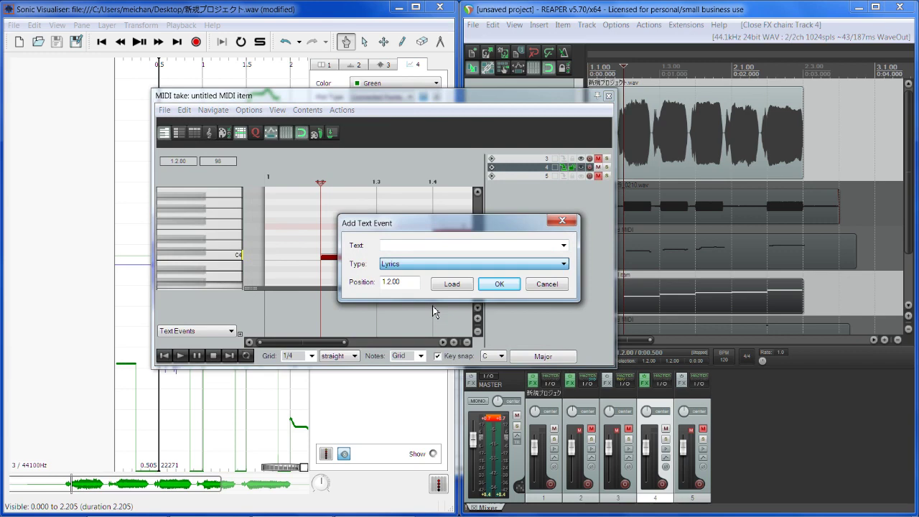
left_click(484, 288)
double_click(324, 318)
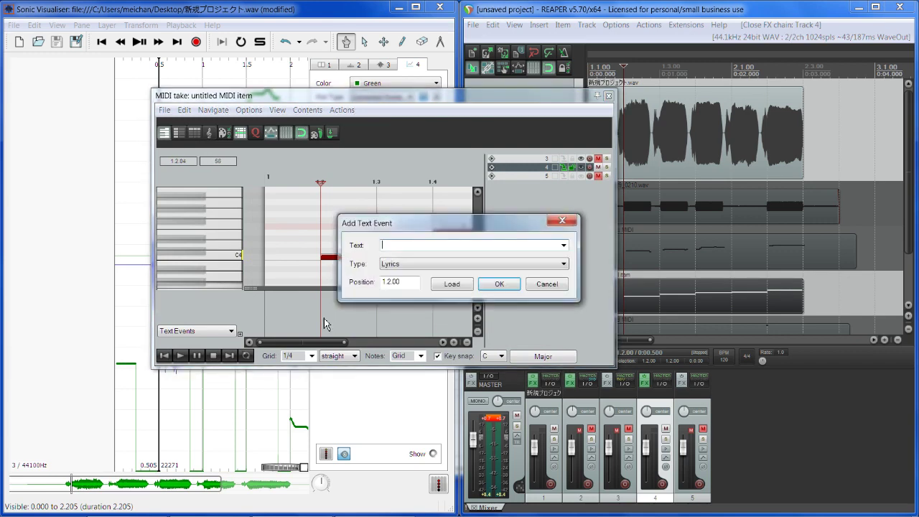
type("ka")
key("Return")
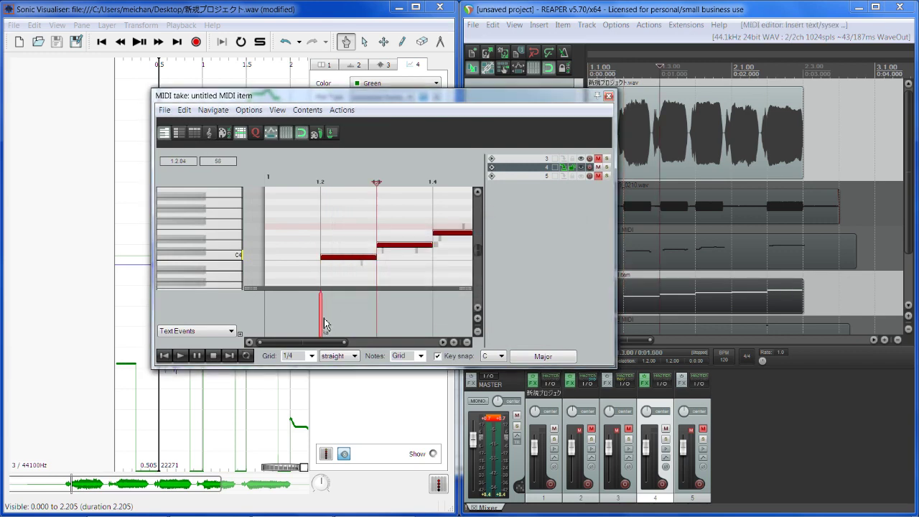
Try to add the lyric "ki" under the second note at 1.3.
double_click(377, 306)
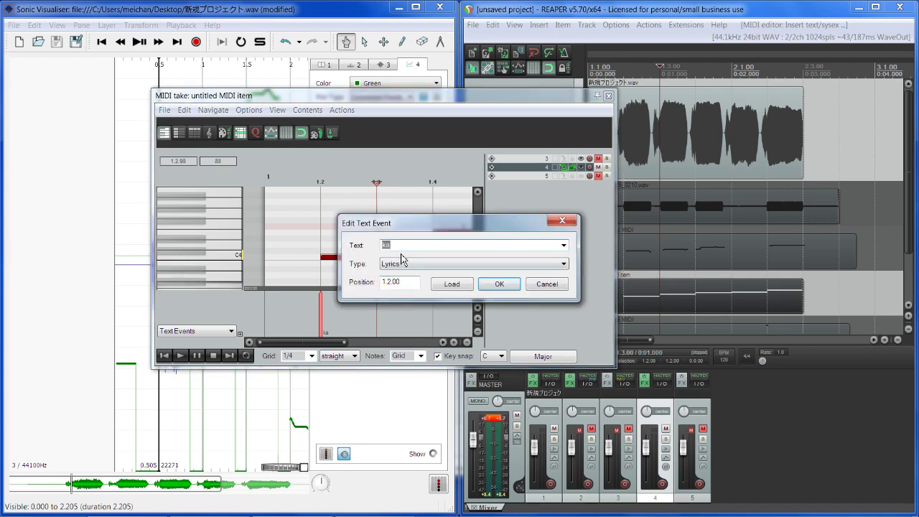
type("ki")
key("Return")
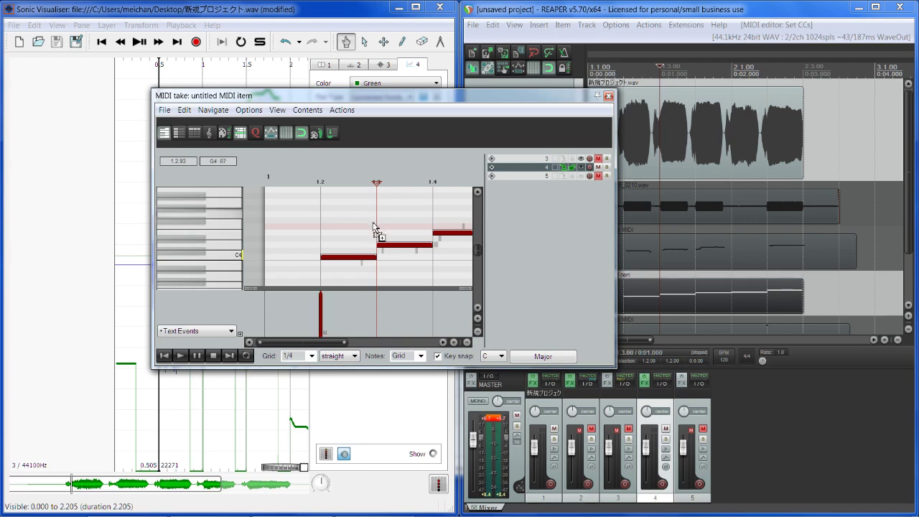
left_click(375, 305)
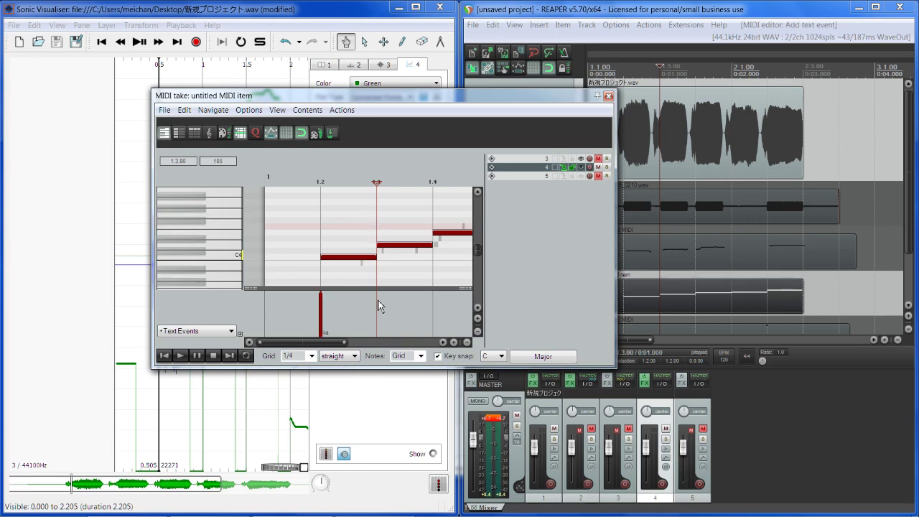
double_click(378, 307)
left_click(546, 285)
Set the MIDI editor grid to 1/8 and add the Lyrics text event "ki" at 1.3.00, under the second note.
left_click(311, 355)
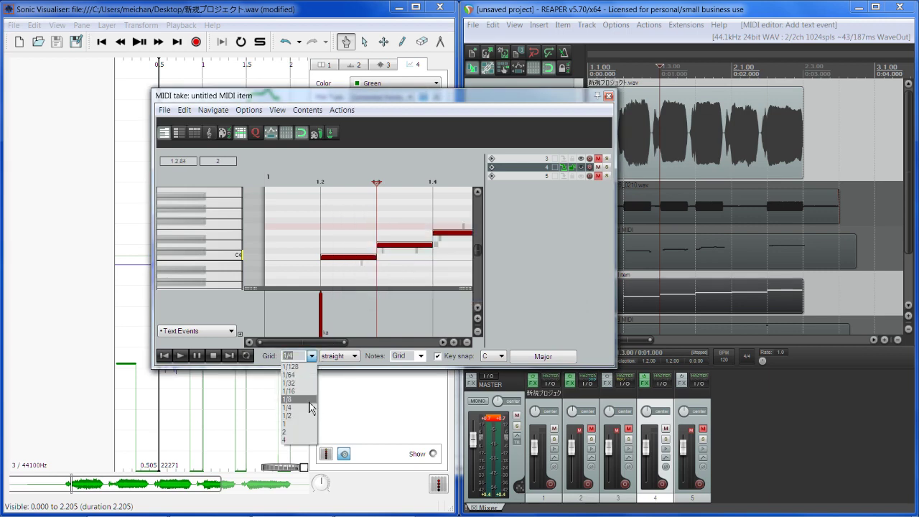
left_click(291, 400)
double_click(379, 308)
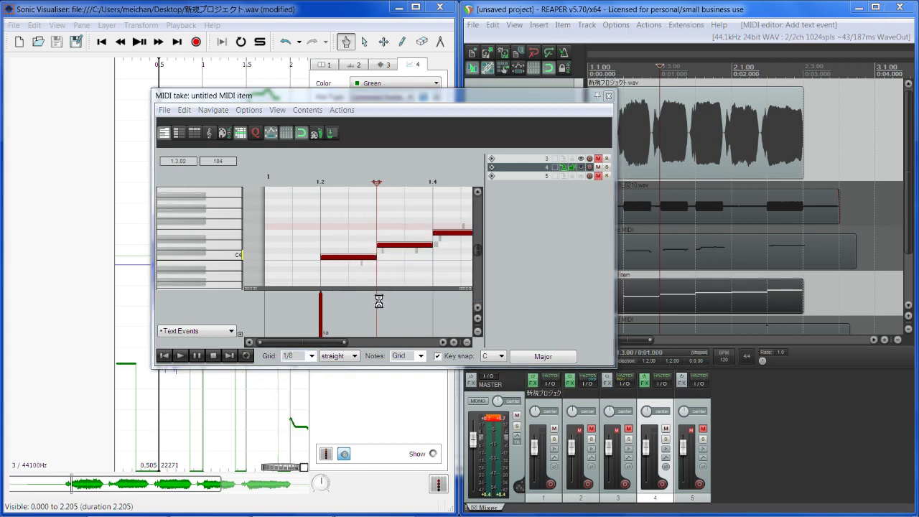
type("ki")
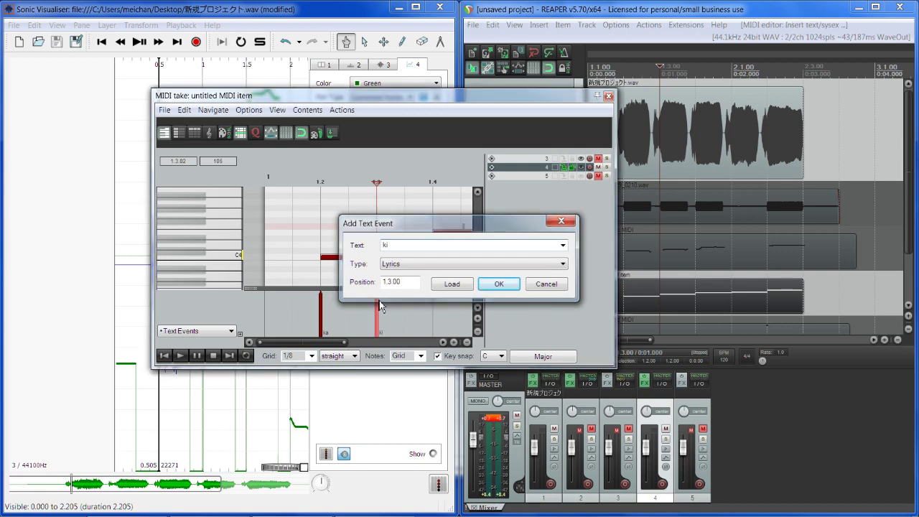
key("Return")
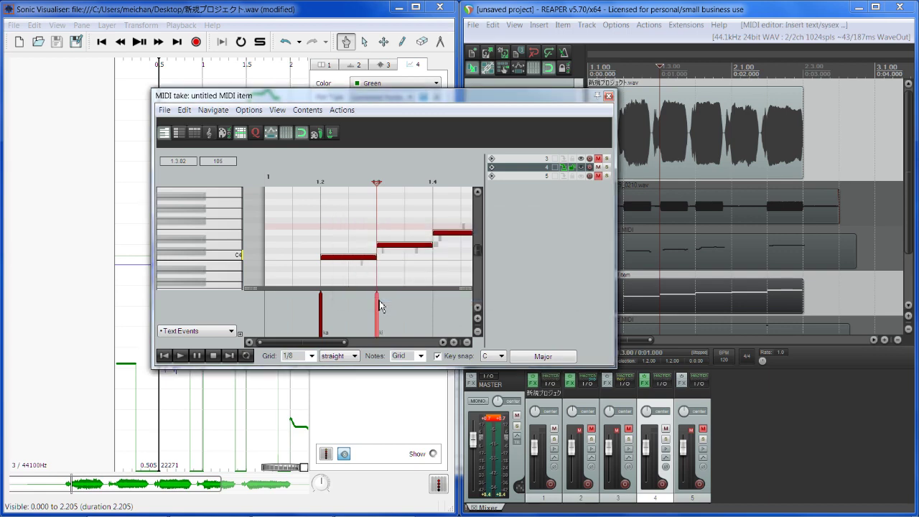
Add the lyrics "ku" at 1.4.00 and "ke" at 2.1.00, under the third and fourth notes.
double_click(436, 315)
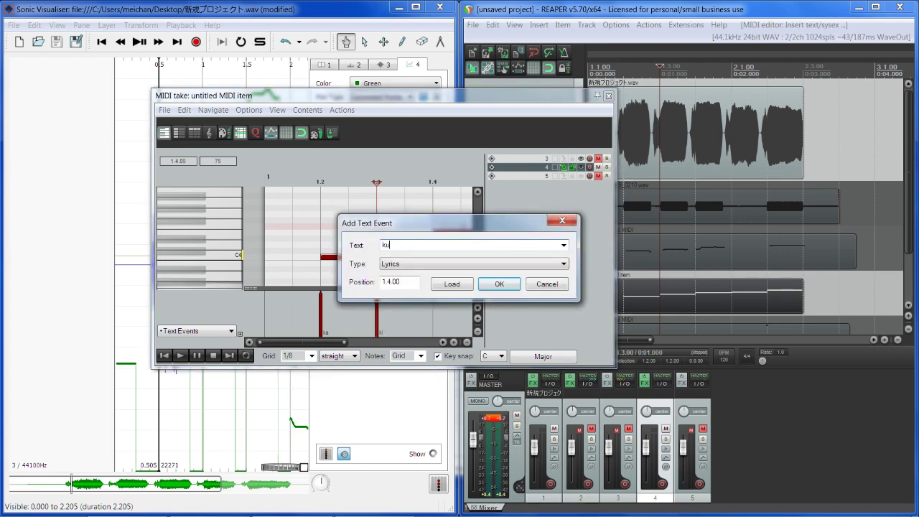
left_click(493, 284)
scroll(444, 347, "right", 3)
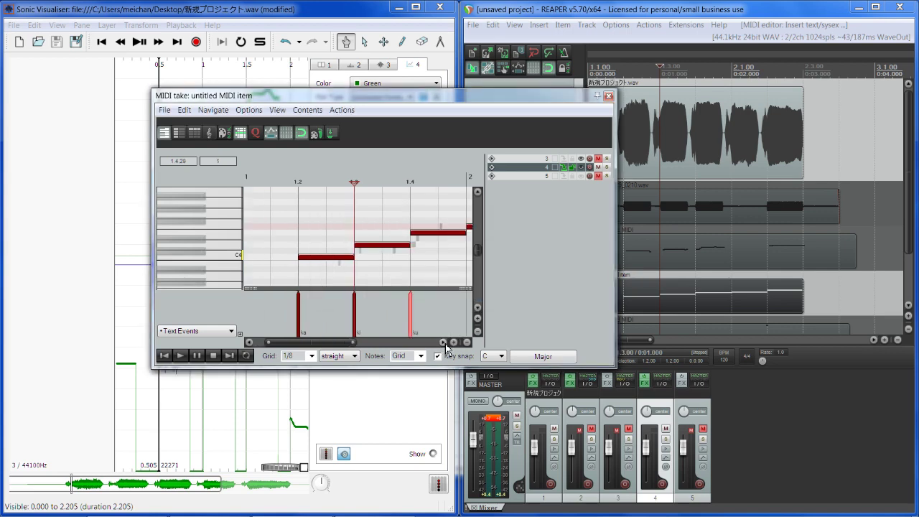
left_click_drag(336, 343, 366, 319)
double_click(339, 308)
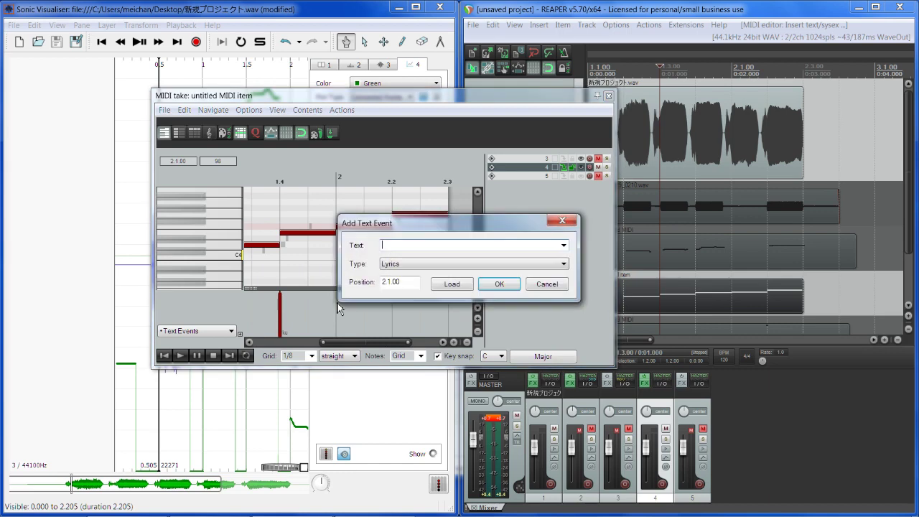
type("ke")
left_click(499, 285)
Add the lyric "ko" at 2.2, under the last note.
double_click(394, 316)
type("ko")
left_click(499, 285)
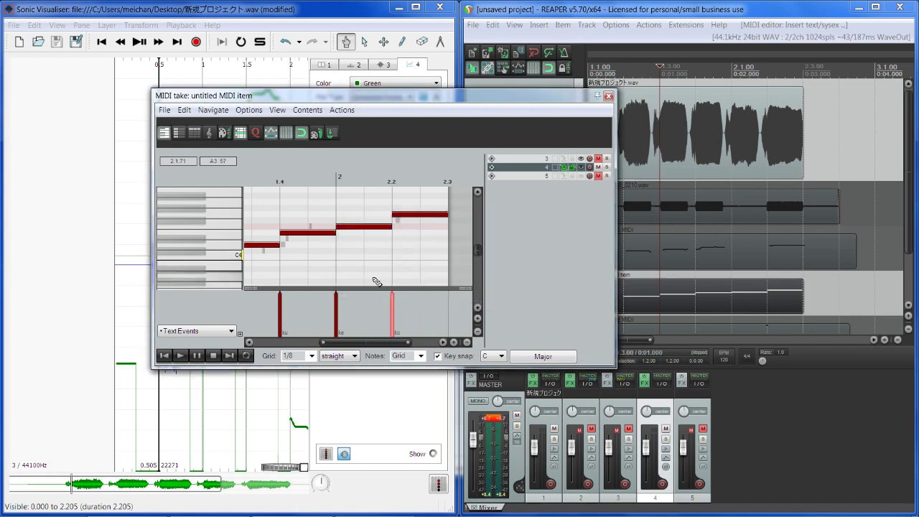
Move the MIDI editor clear of the track controls and display track 1's audio item as a spectrogram.
left_click_drag(400, 342, 363, 352)
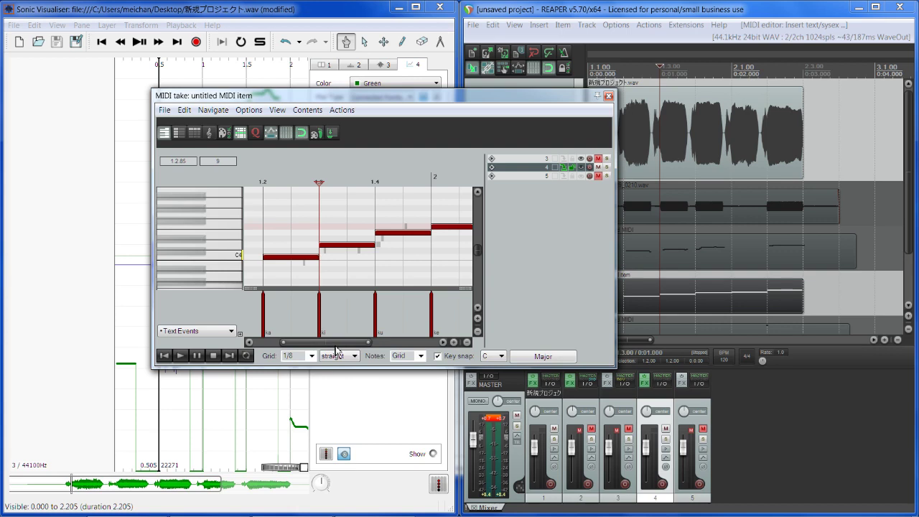
left_click_drag(336, 347, 338, 347)
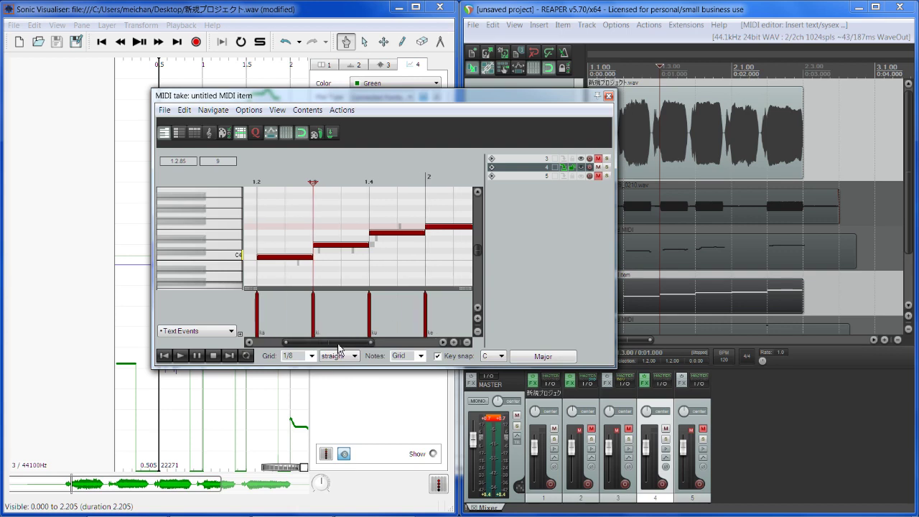
left_click_drag(507, 100, 426, 110)
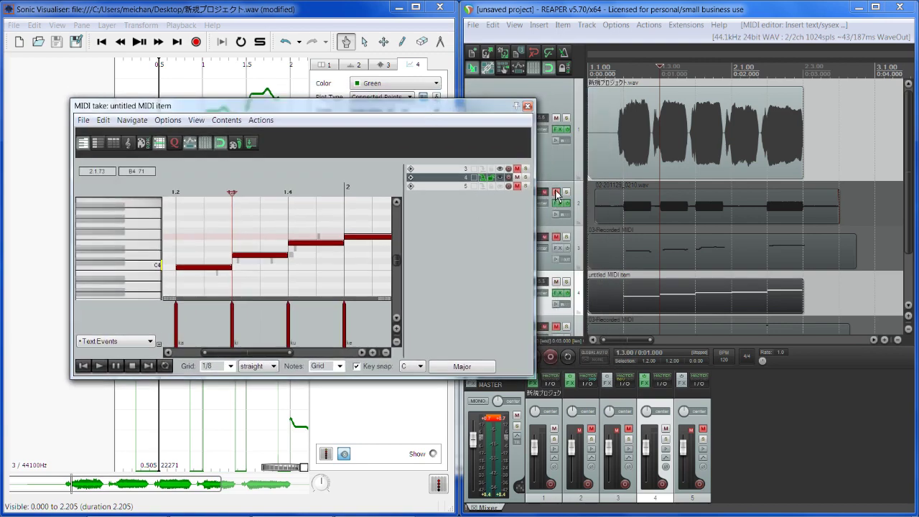
left_click(670, 136)
right_click(672, 140)
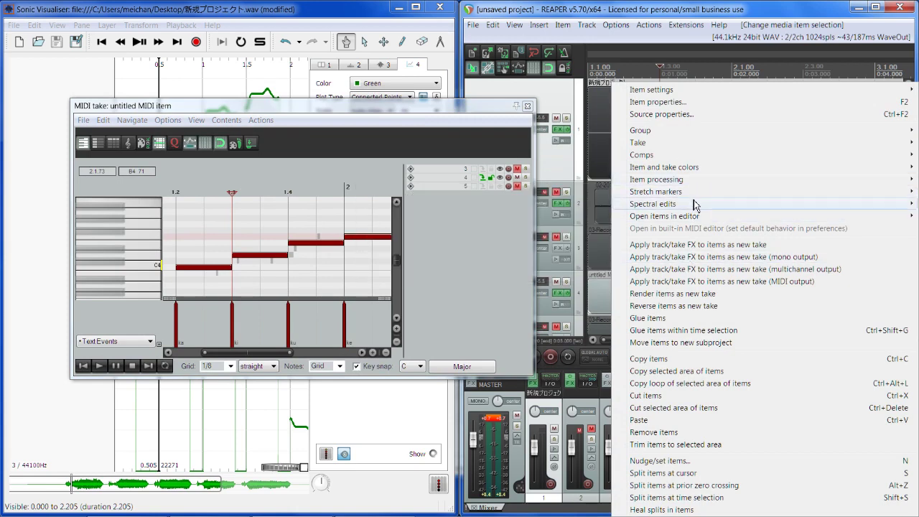
mouse_move(696, 204)
left_click(592, 204)
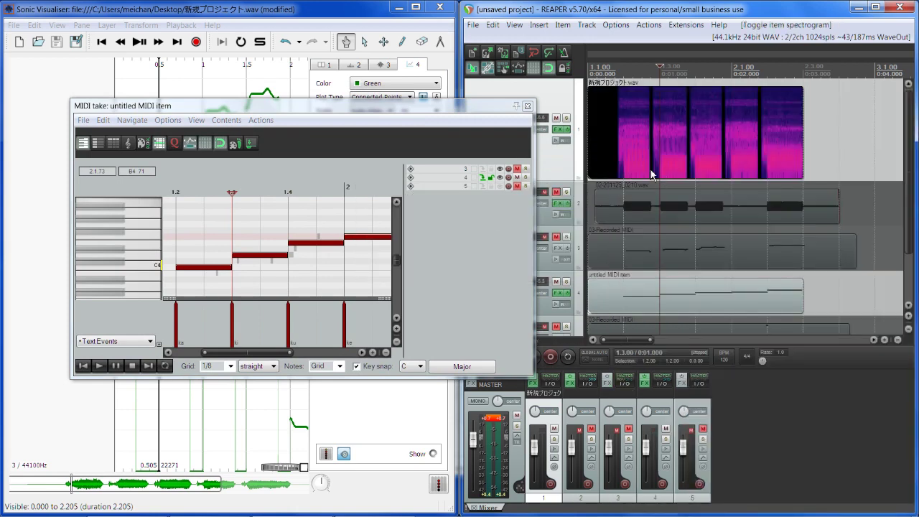
Place the edit cursor where the first syllable ends in track 1's spectrogram, at 1.2.73.
scroll(654, 169, "up", 5)
scroll(655, 176, "down", 3)
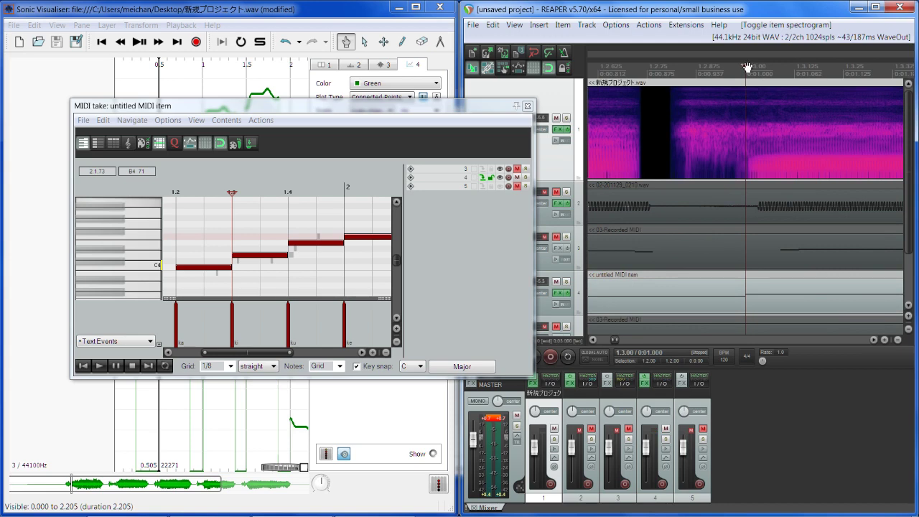
left_click_drag(747, 68, 641, 87)
scroll(648, 157, "up", 3)
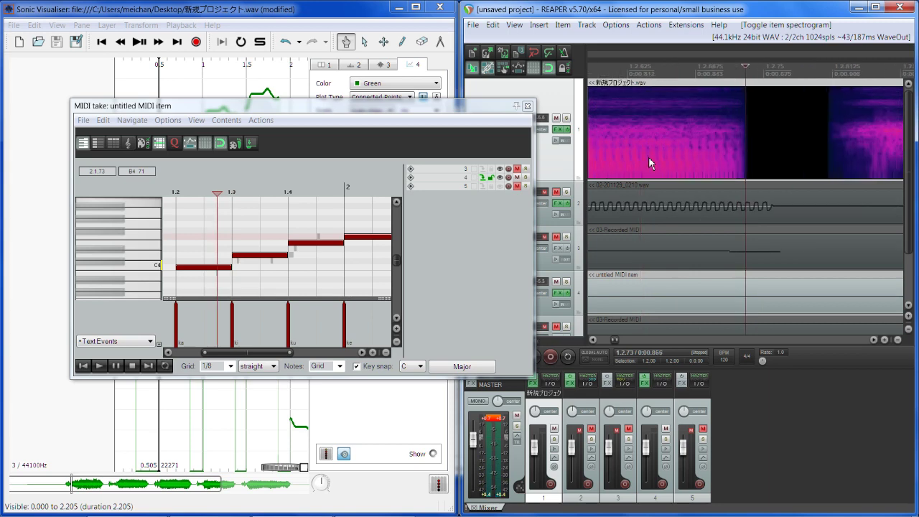
Set the grid to 1/16, shorten the first C4 note to about 1.2.75 and fill the gap up to 1.3 with another C4.
scroll(228, 239, "up", 4)
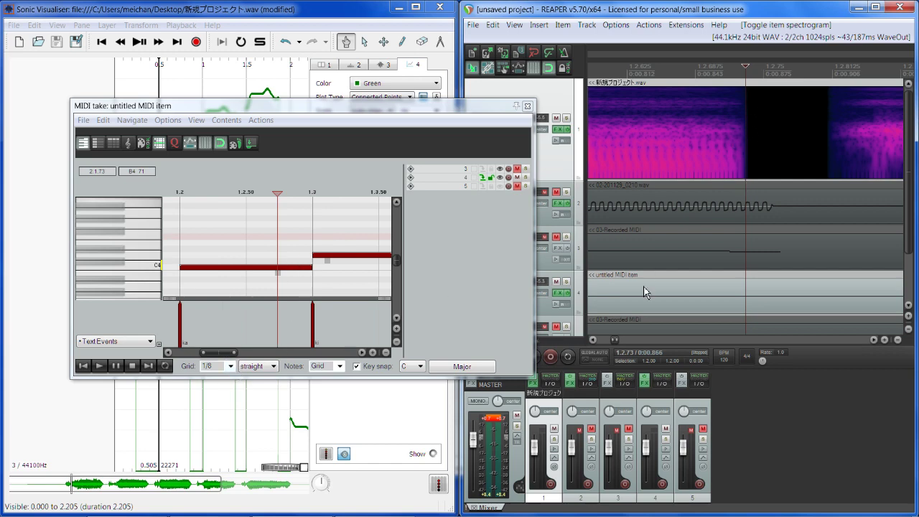
left_click(231, 367)
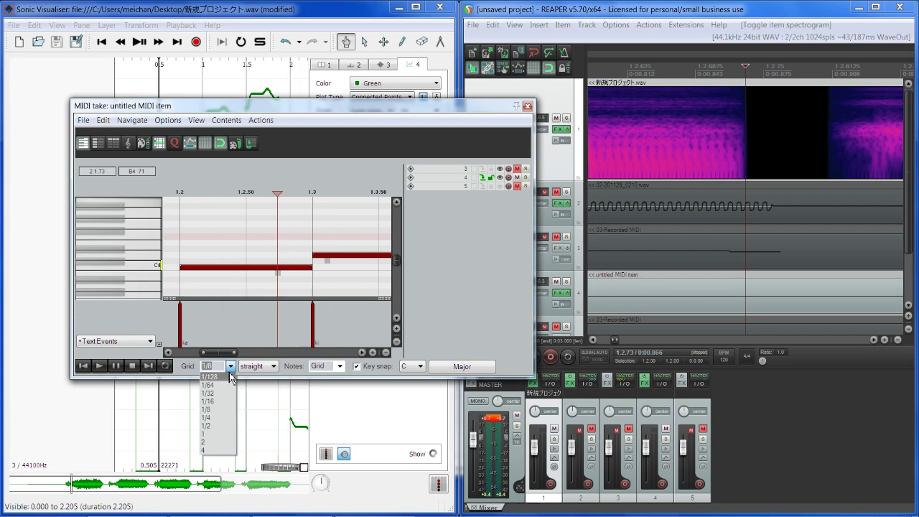
left_click(226, 401)
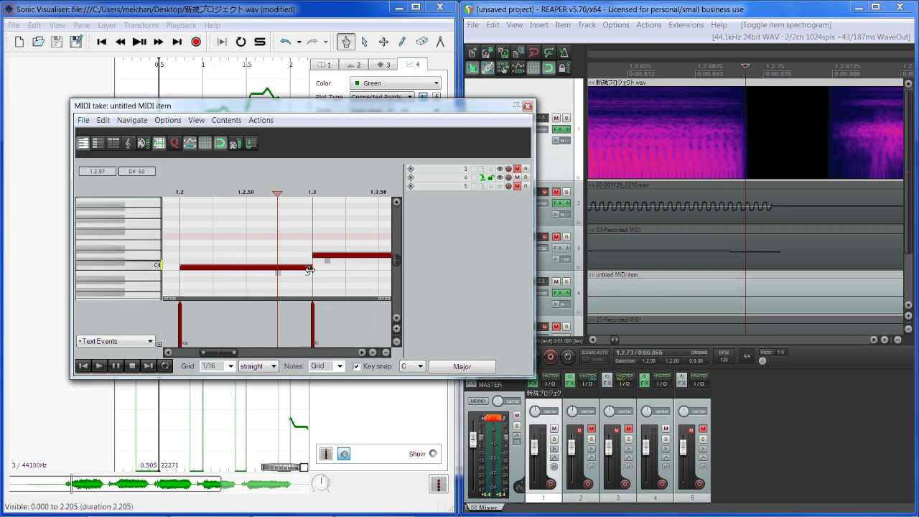
mouse_move(312, 264)
left_mouse_down()
mouse_move(283, 268)
mouse_move(307, 269)
left_mouse_up()
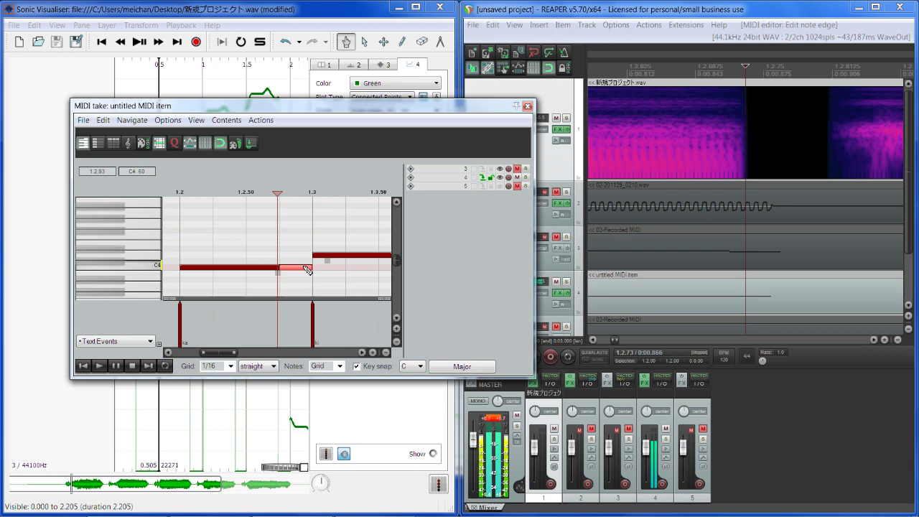
Add the lyric "a k" and align it with the start of the short C4 note before 1.3.
double_click(279, 330)
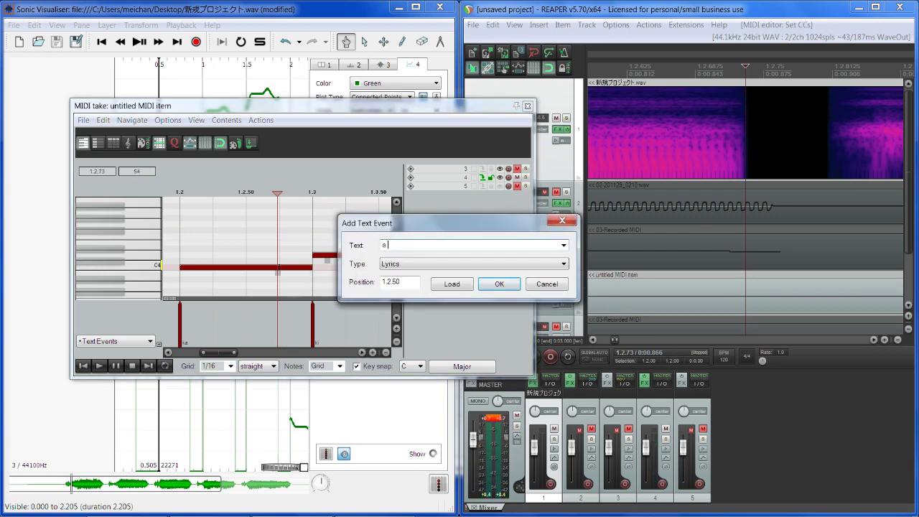
key("Return")
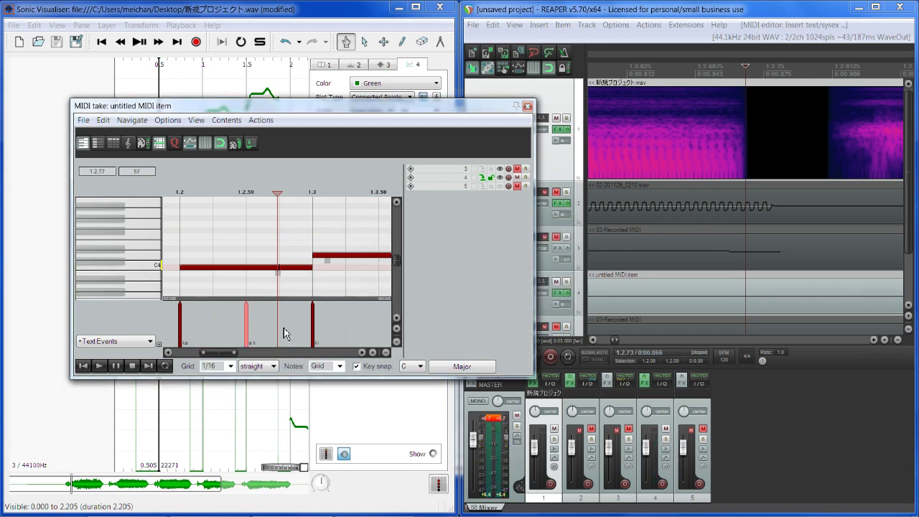
left_click_drag(243, 332, 279, 327)
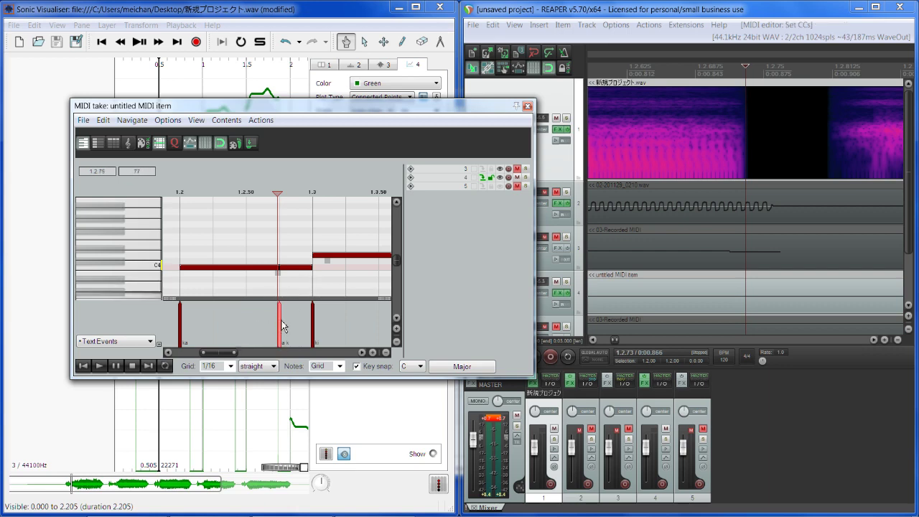
Place the edit cursor where the second syllable ends in track 1's spectrogram, at 1.3.77.
left_click_drag(282, 329, 252, 354)
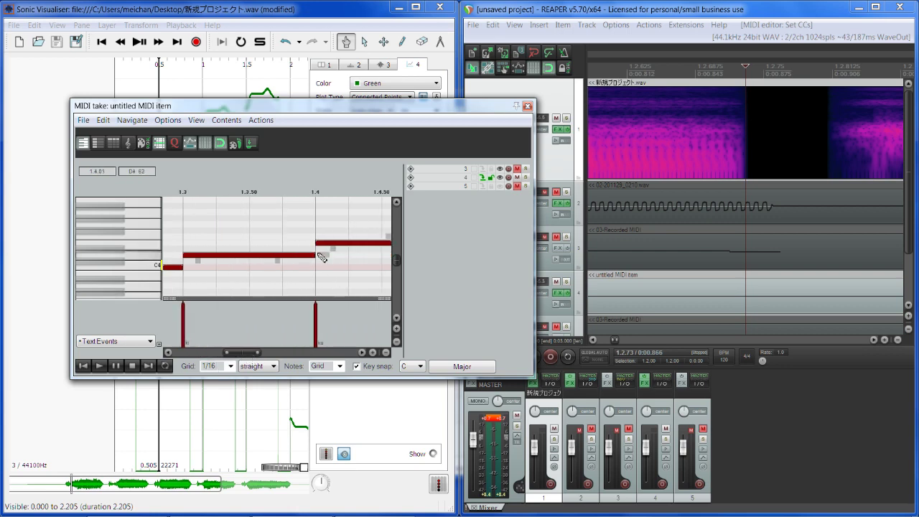
mouse_move(316, 255)
left_mouse_down()
mouse_move(281, 255)
mouse_move(316, 256)
left_mouse_up()
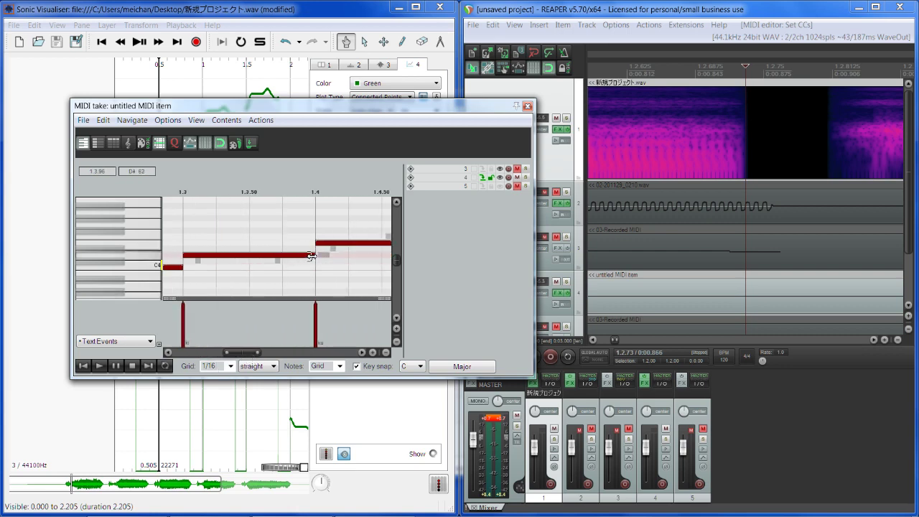
left_click(875, 342)
left_click(875, 342)
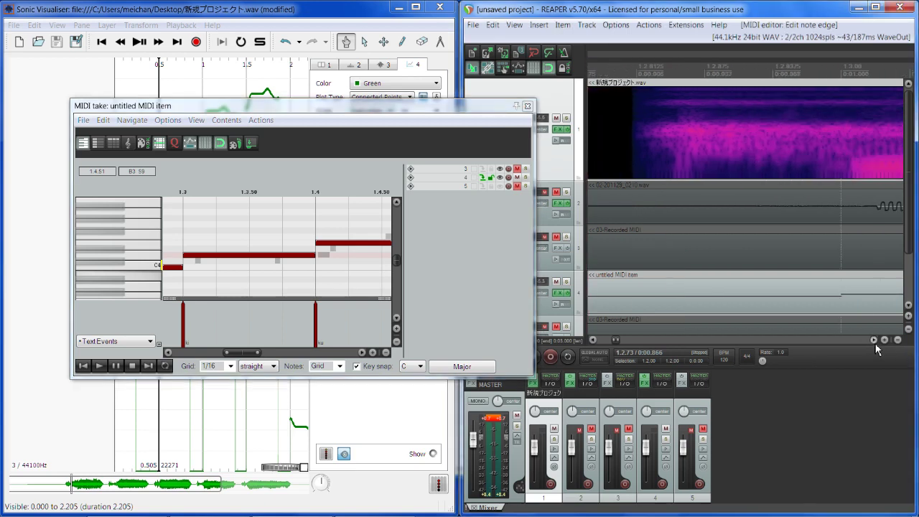
left_click(875, 341)
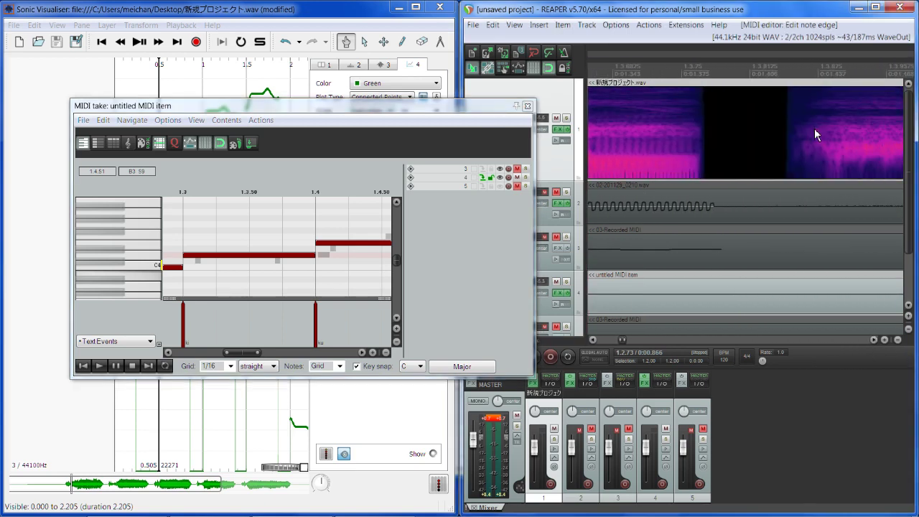
left_click(776, 68)
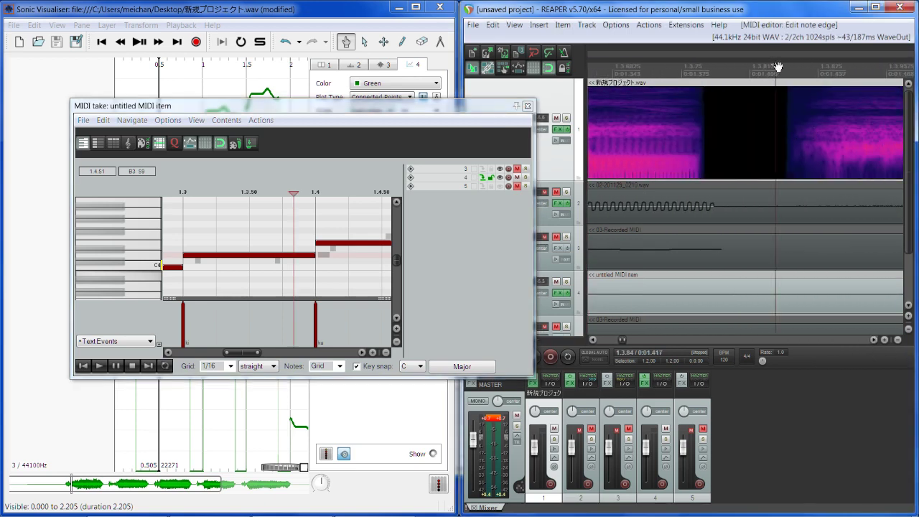
left_click(702, 68)
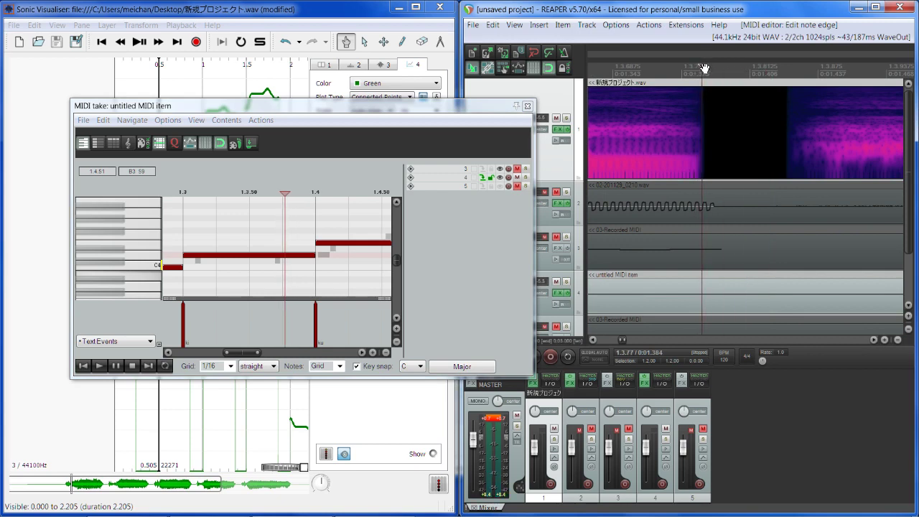
Shorten the D4 note starting at 1.3 to 1.3.75 and insert another D4 note from there to 1.4.
scroll(313, 251, "up", 3)
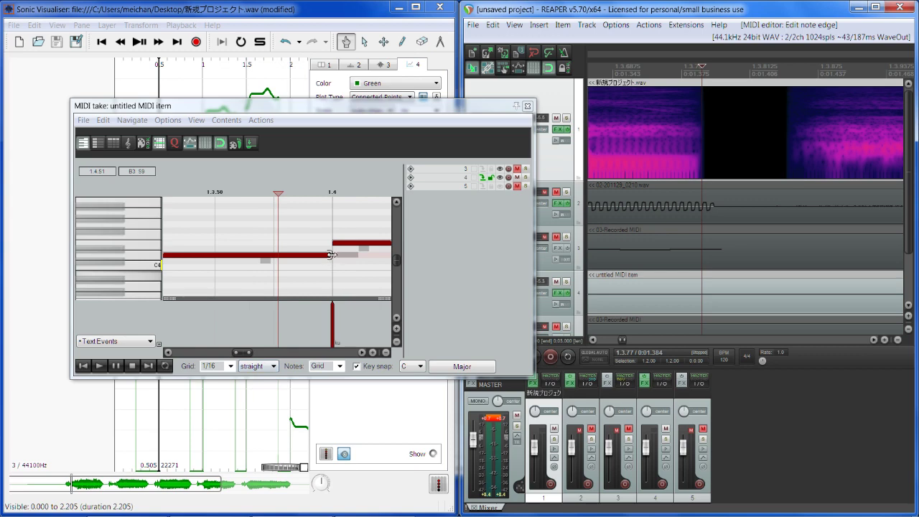
left_click_drag(331, 256, 287, 264)
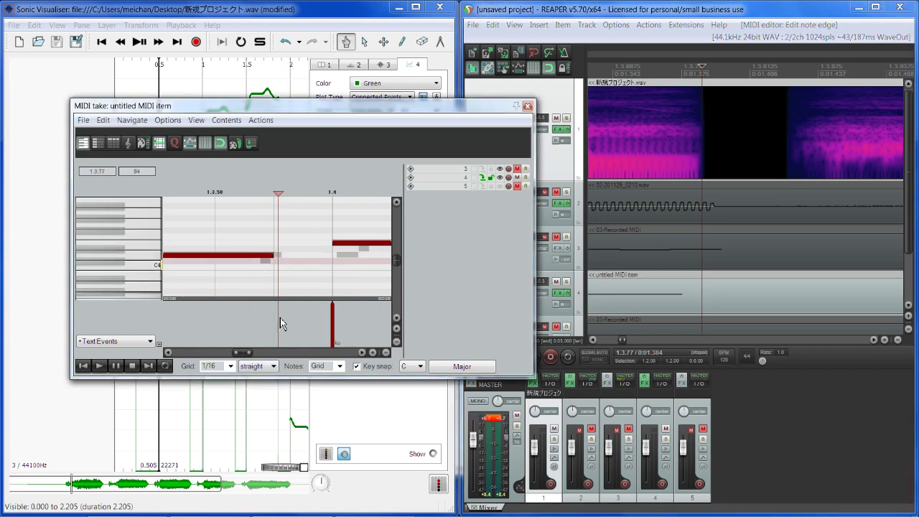
left_click(282, 257)
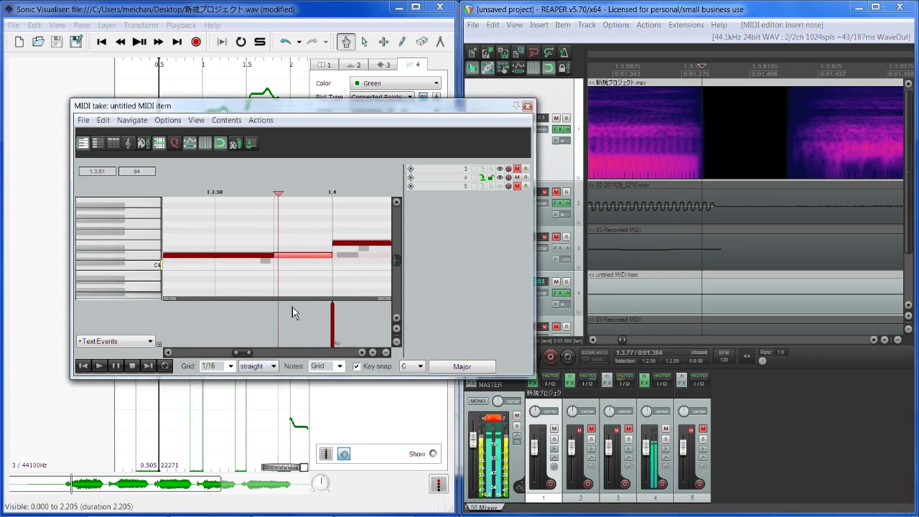
Set the edit cursor to 1.3.75 and add the lyric "i k" there, under the short D4 note.
left_click(274, 194)
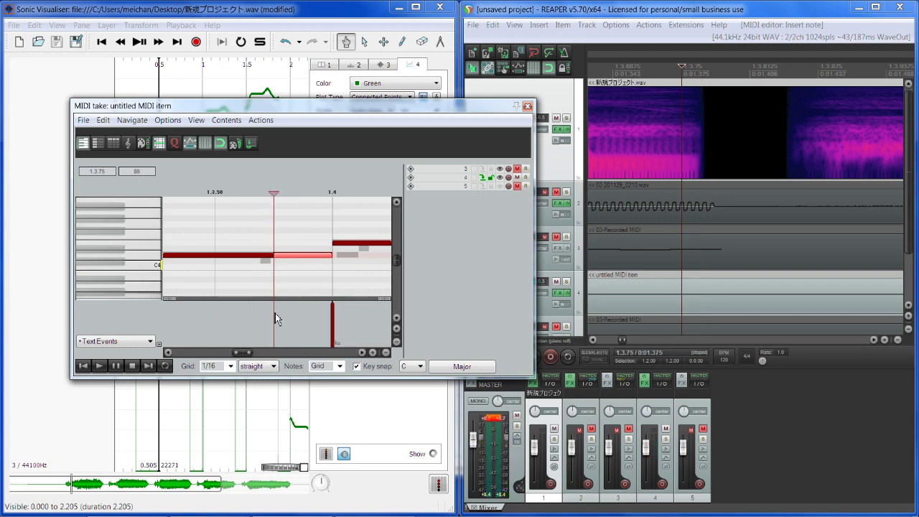
scroll(275, 313, "down", 2)
scroll(277, 313, "down", 3)
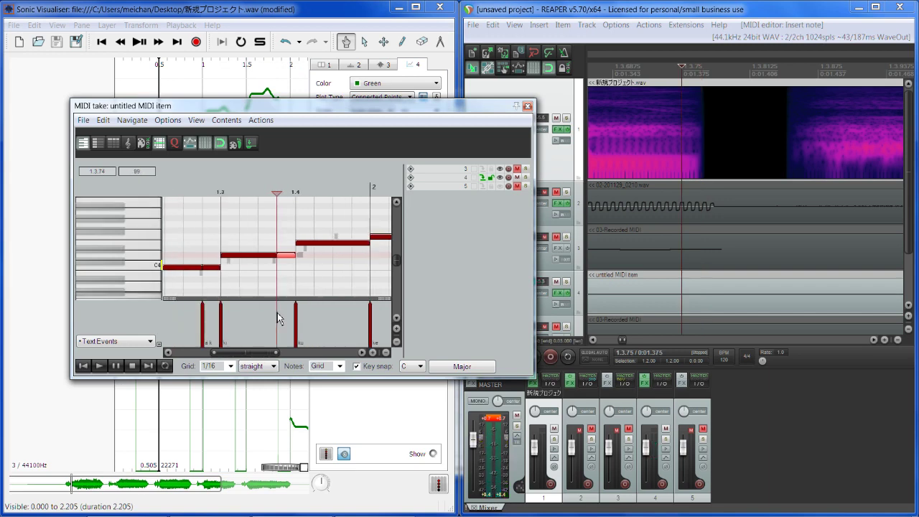
double_click(277, 313)
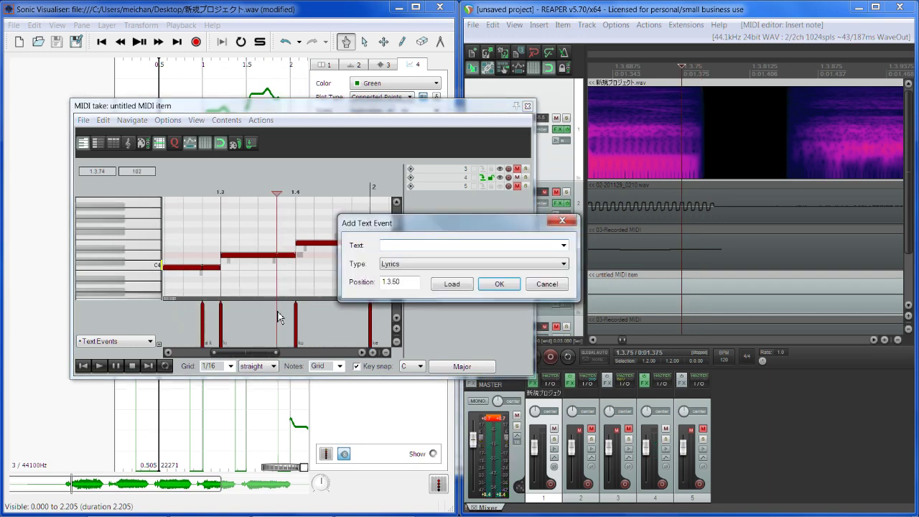
key("Return")
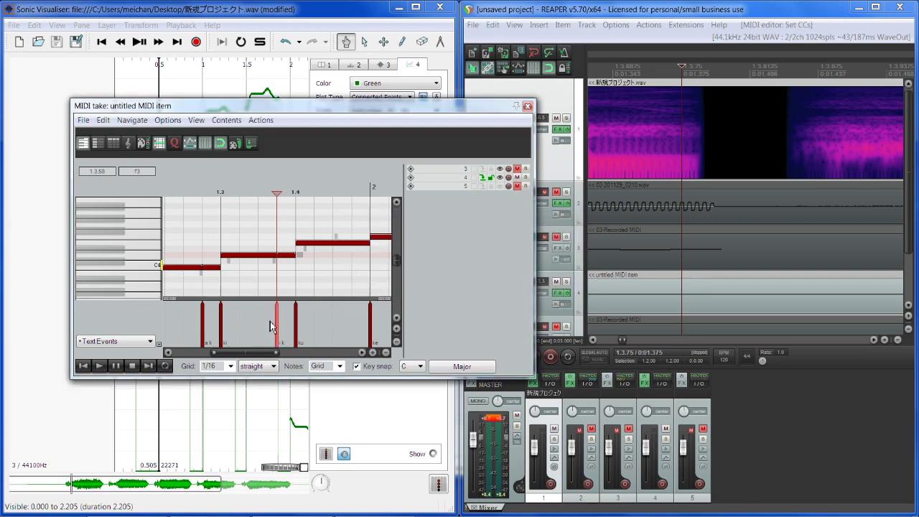
Move the edit cursor back to the second syllable's end in track 1's spectrogram, at 1.3.77.
scroll(277, 323, "down", 2)
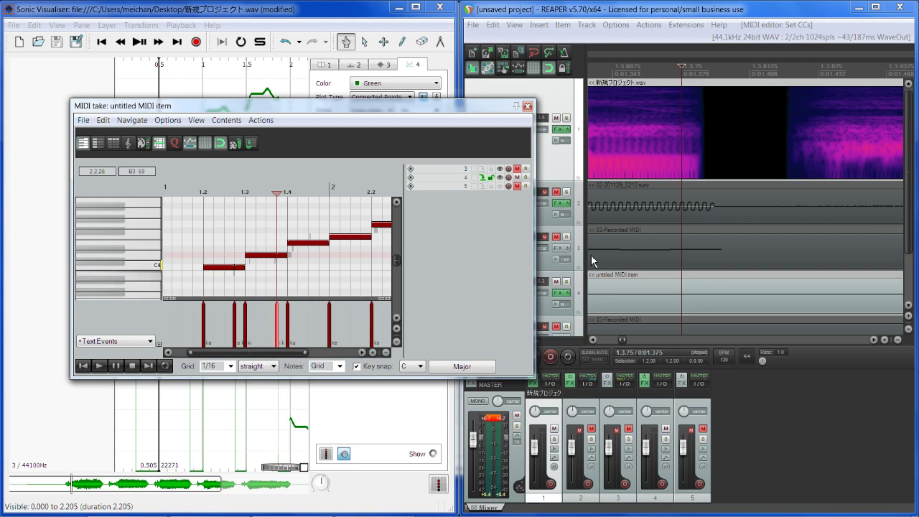
left_click(727, 144)
scroll(727, 144, "down", 3)
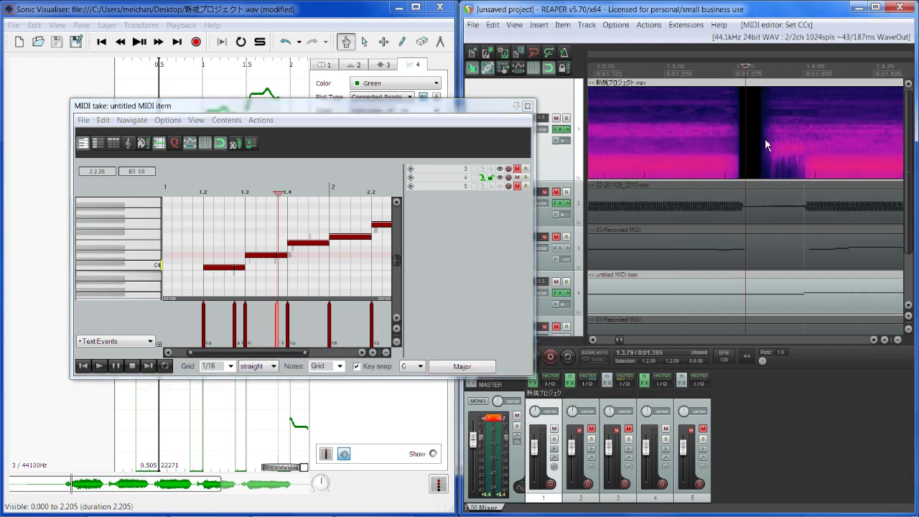
scroll(754, 209, "up", 4)
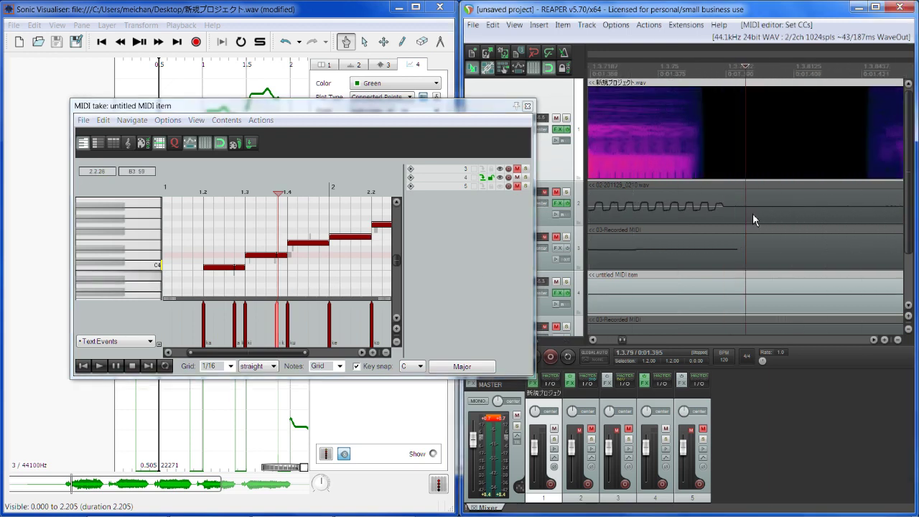
left_click_drag(746, 66, 704, 72)
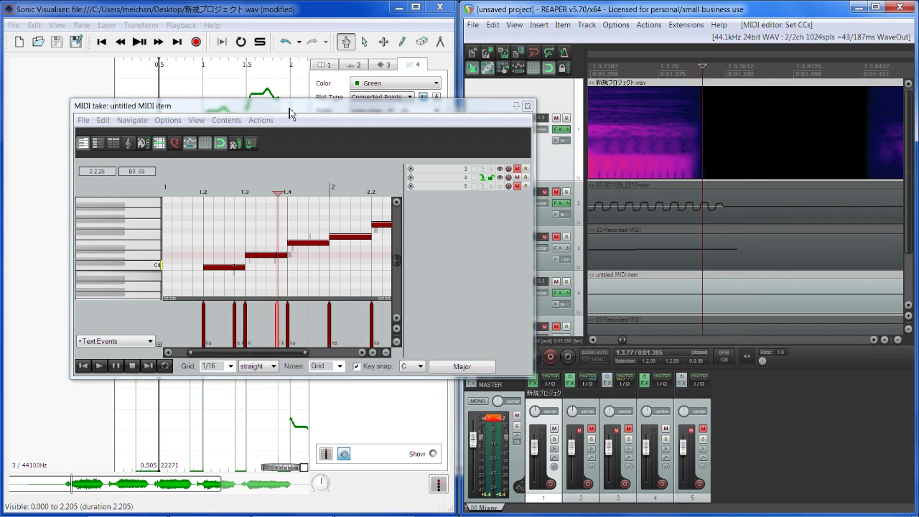
Refine the MIDI editor grid around the short D4 note's start, first to 1/64 and finally to 1/128.
scroll(307, 206, "up", 3)
scroll(306, 215, "up", 2)
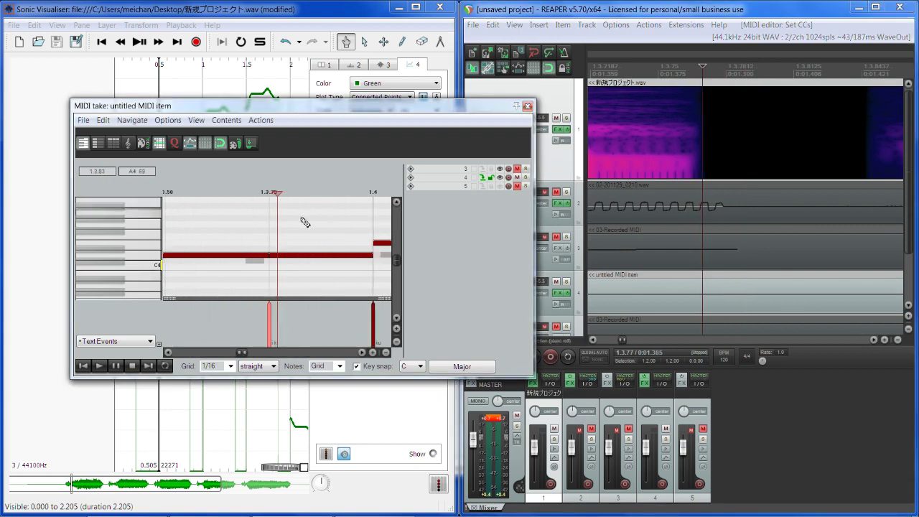
left_click(232, 367)
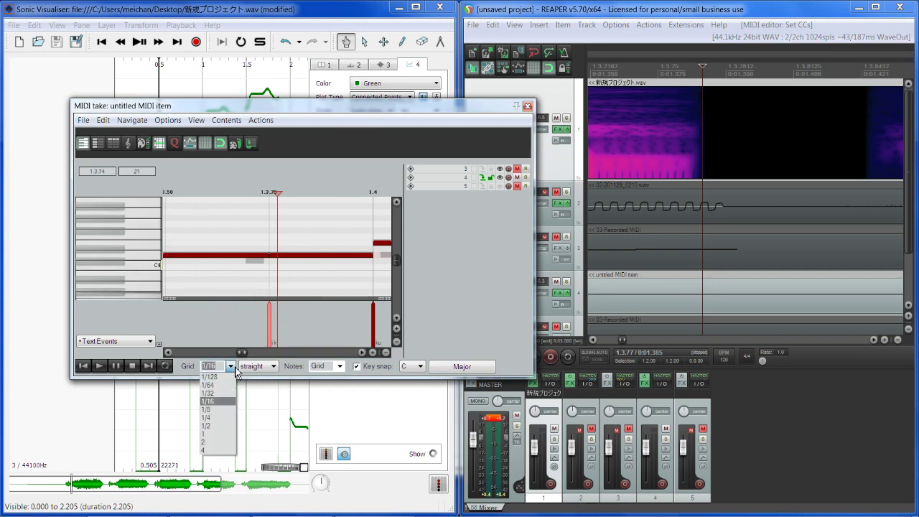
left_click(228, 386)
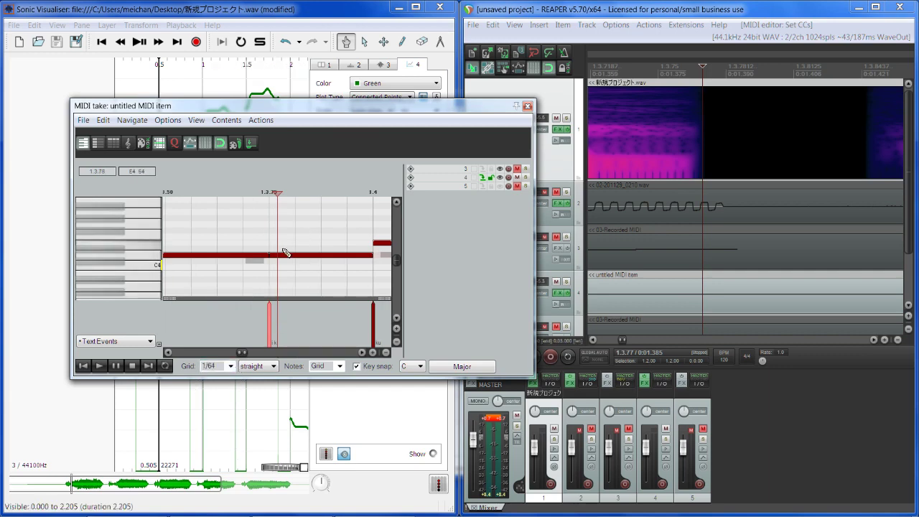
scroll(279, 272, "up", 2)
left_click(231, 366)
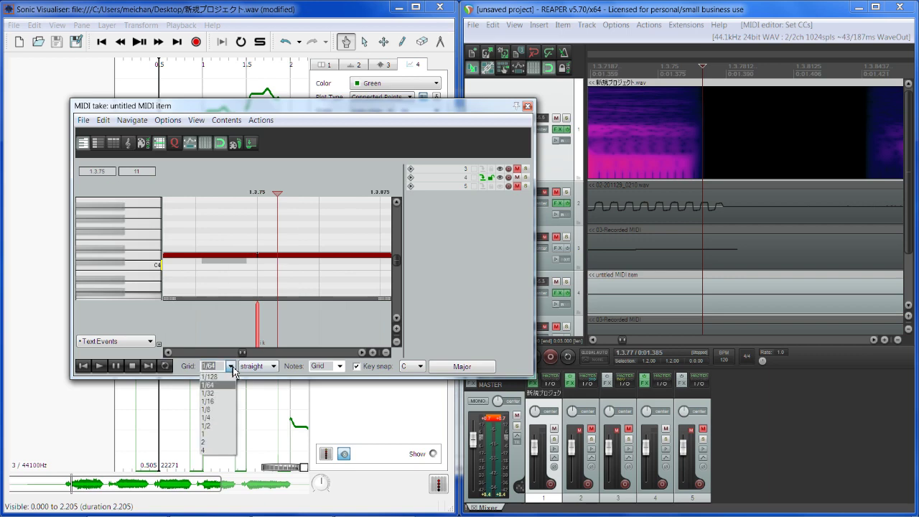
left_click(209, 376)
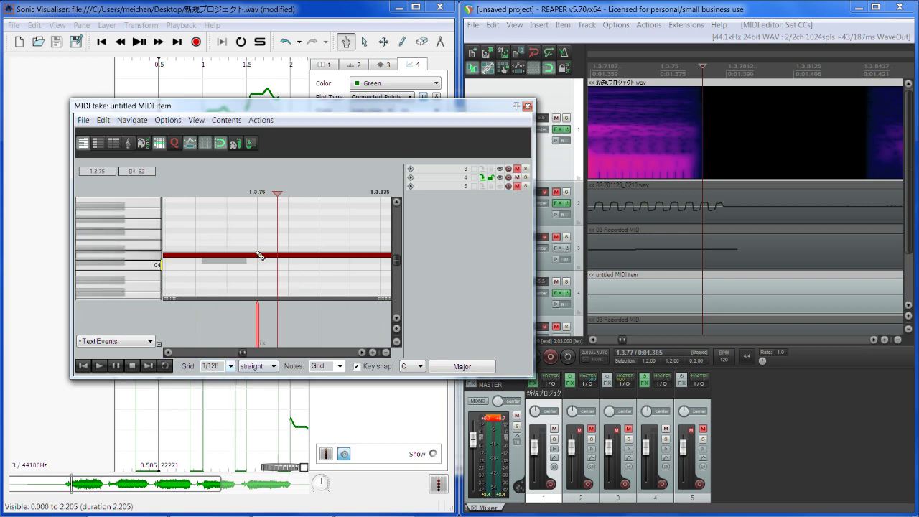
Snap the edit cursor in the MIDI editor to the grid line at 1.3.75, where the "i k" lyric starts.
left_click(266, 185)
left_click(282, 191)
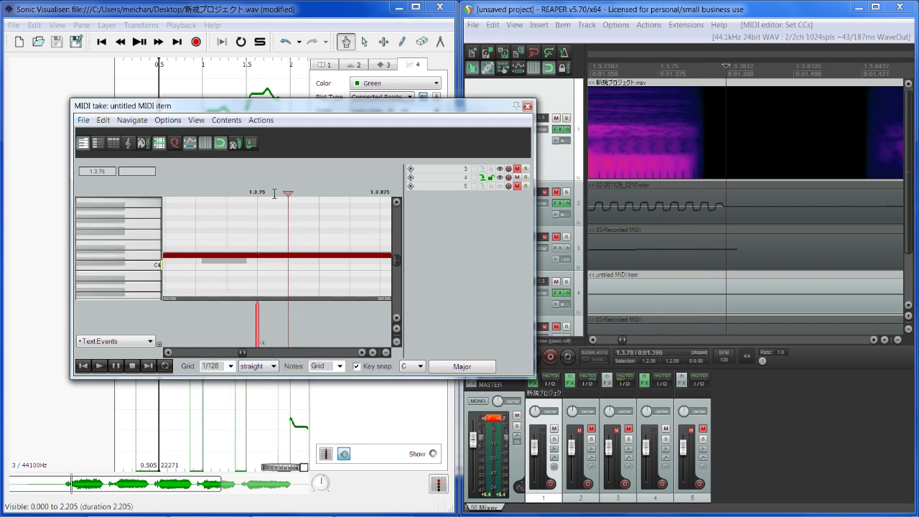
left_click(264, 194)
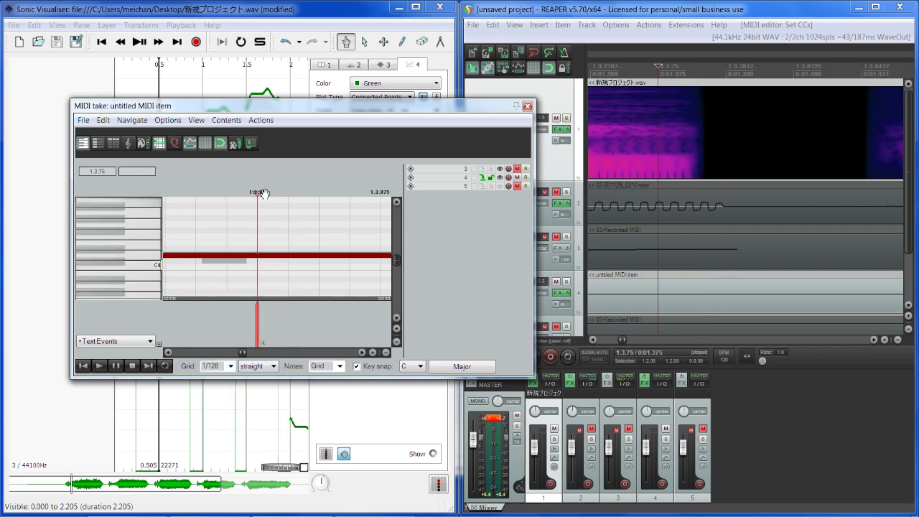
Set the MIDI editor grid to 1/8.
left_click(227, 367)
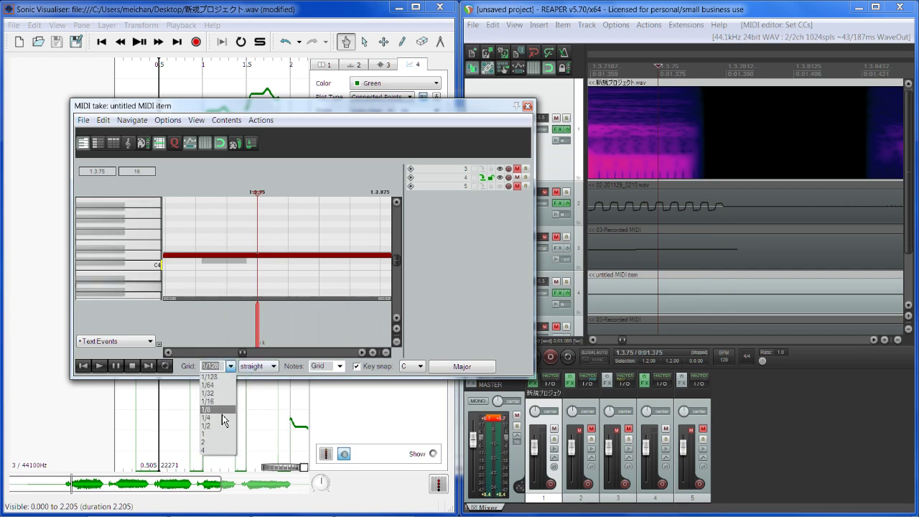
left_click(223, 411)
scroll(302, 255, "down", 5)
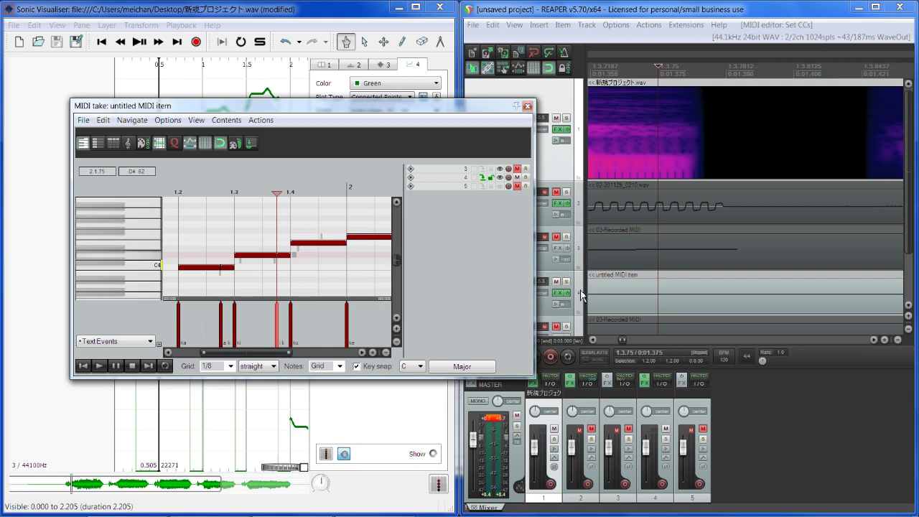
Select track 4 and make a time selection covering the full length of its untitled MIDI item.
left_click(558, 313)
scroll(560, 316, "down", 2)
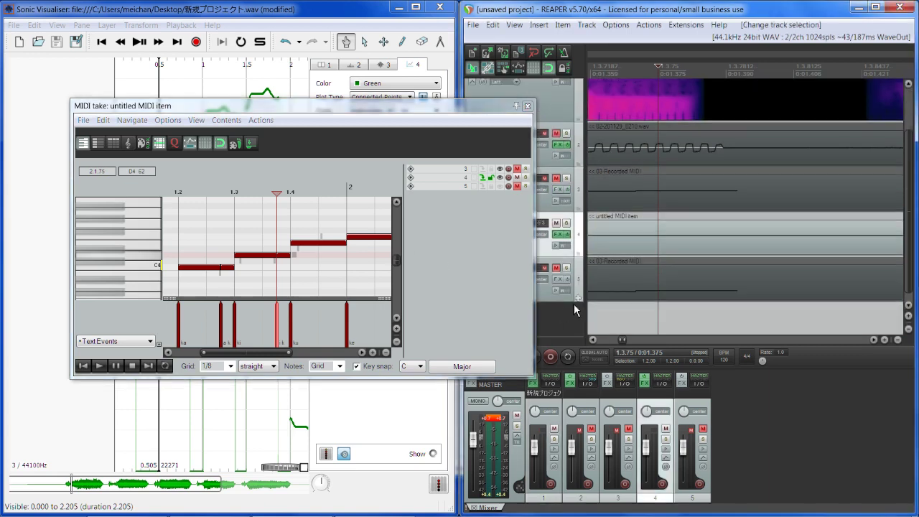
scroll(631, 296, "down", 8)
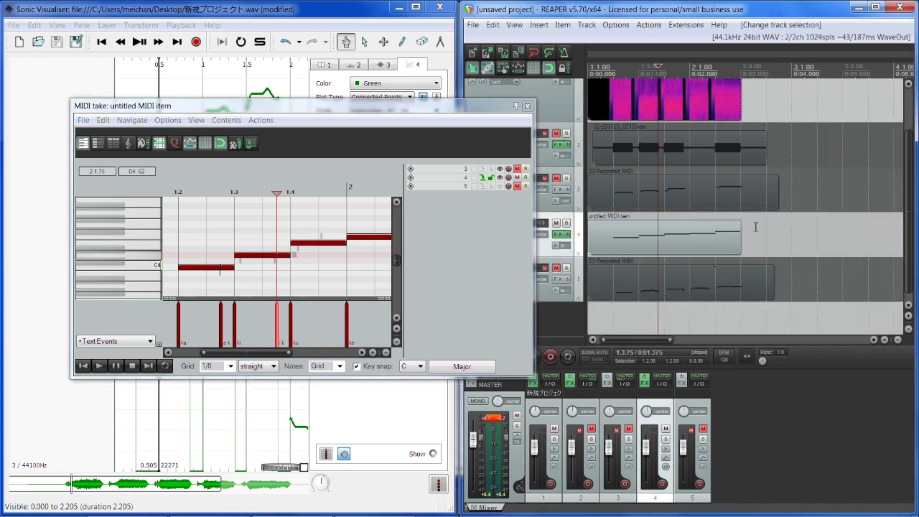
left_click_drag(744, 216, 587, 228)
left_click(473, 25)
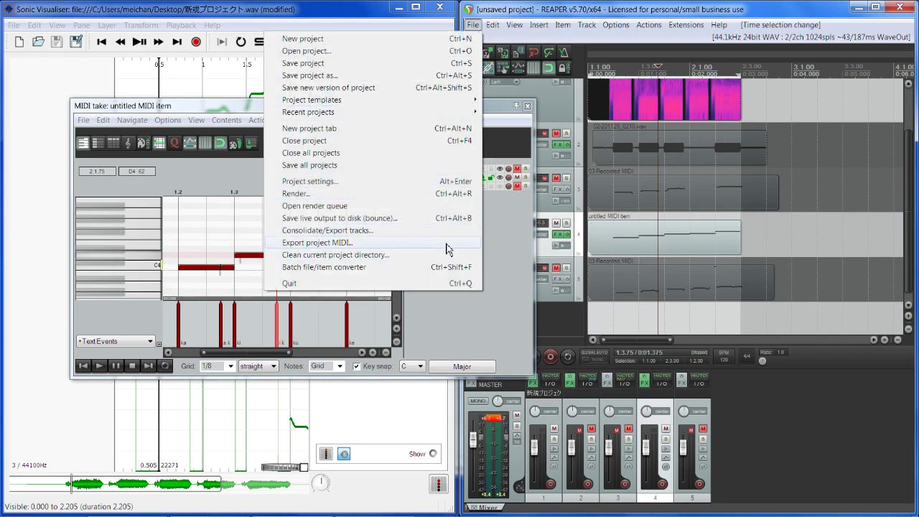
left_click(679, 24)
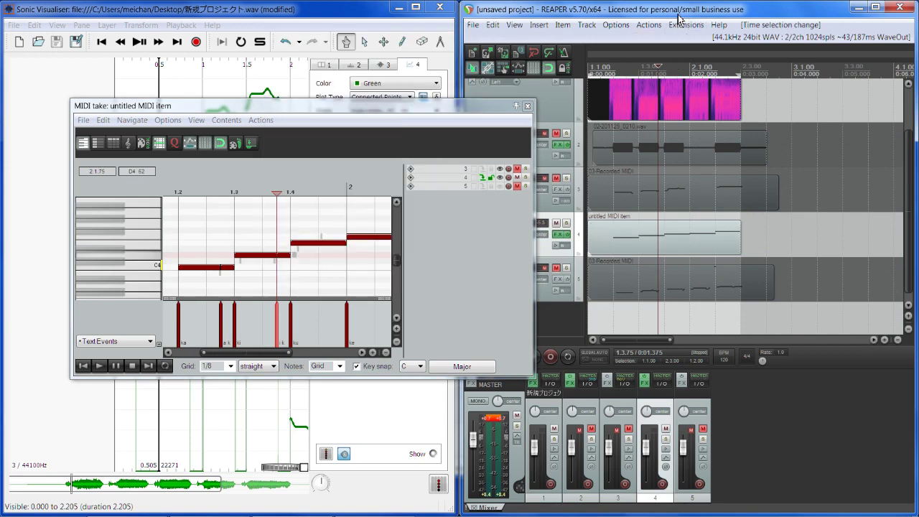